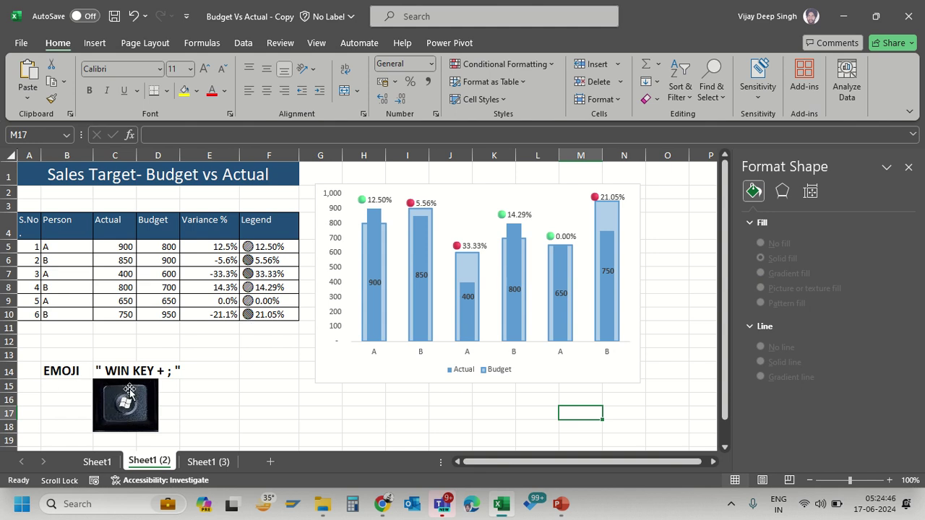
Open the emoji picker at cell E14, look through the available emojis and close it without inserting any
left_click(227, 396)
left_click(224, 374)
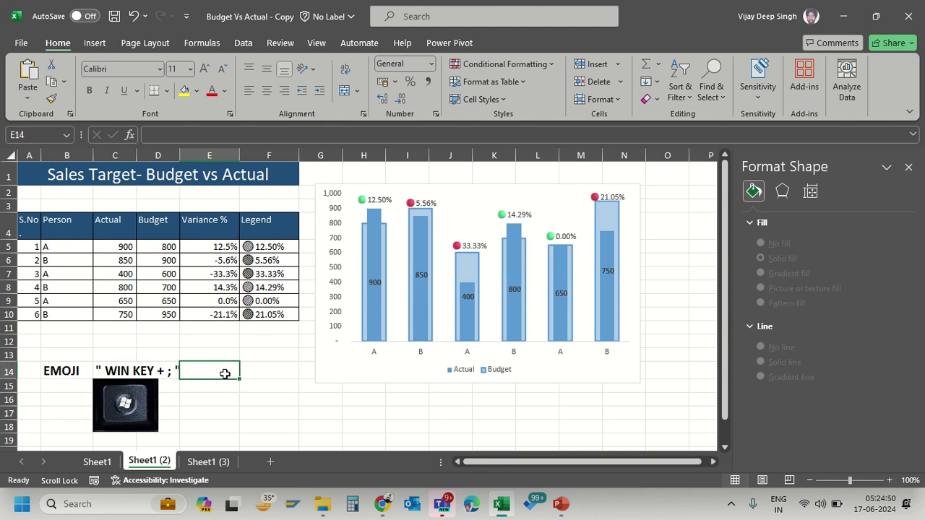
key("super+semicolon")
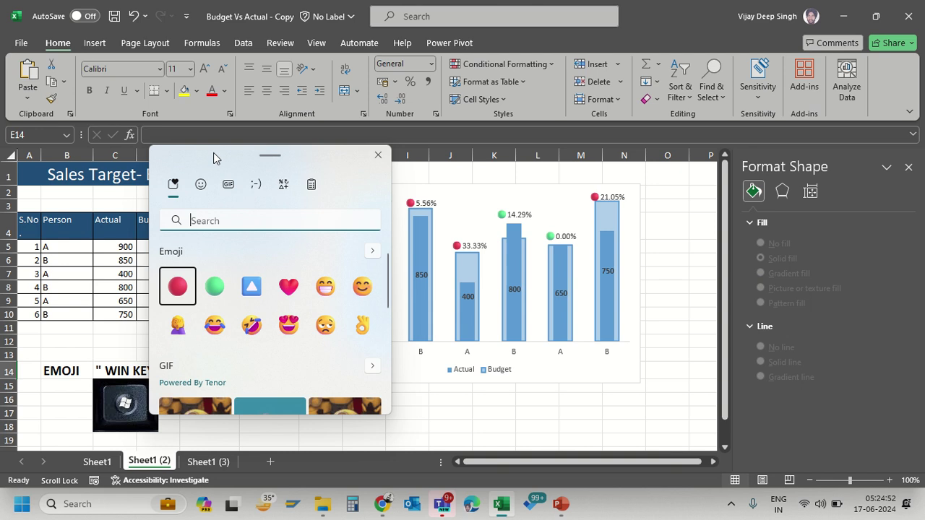
left_click_drag(226, 153, 388, 128)
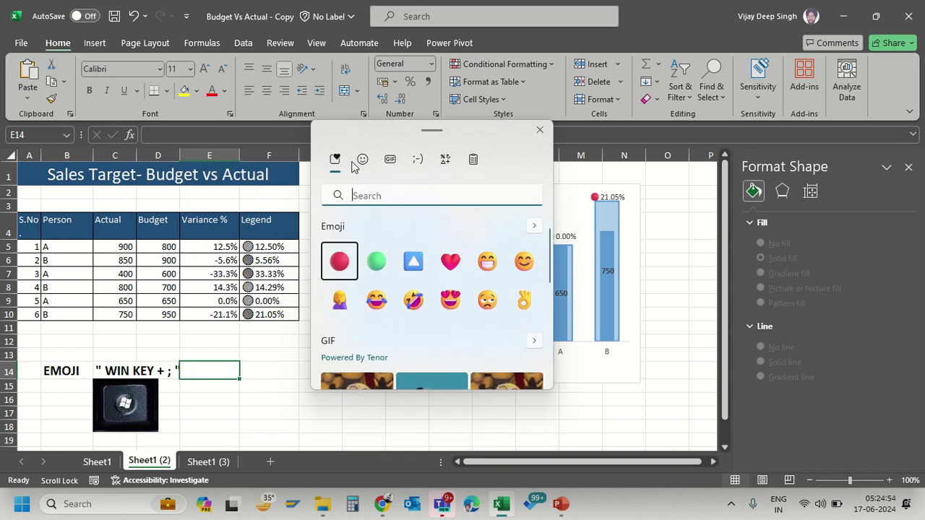
left_click(361, 159)
scroll(462, 271, "down", 1)
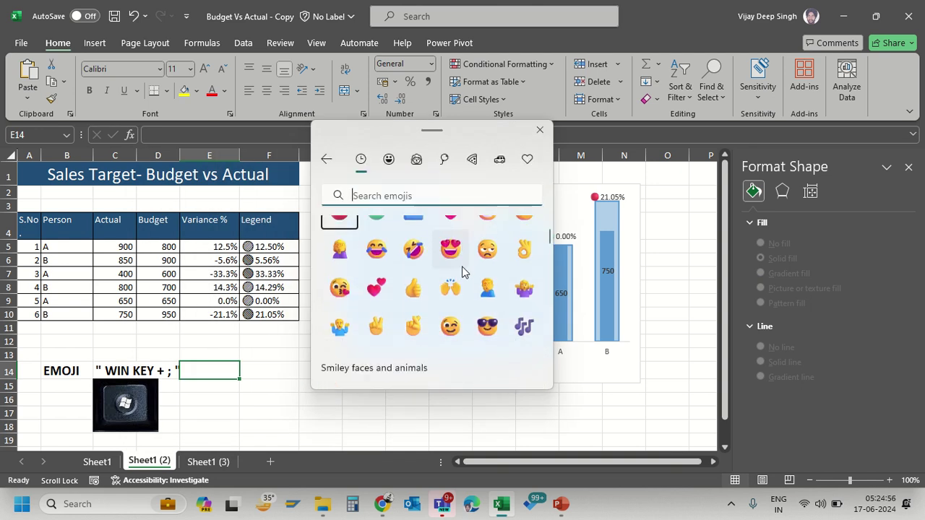
left_click(539, 132)
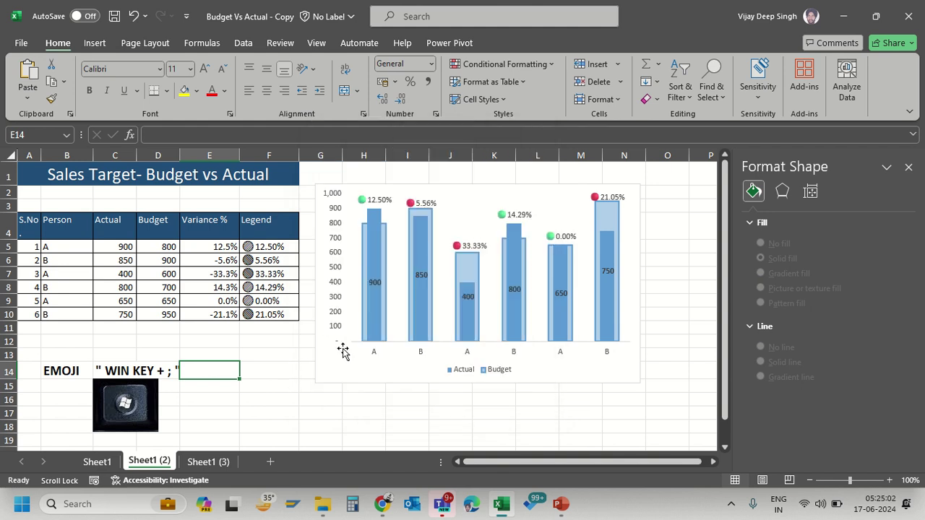
Clear the cells below the Variance % and Legend headers, E5:F11, on Sheet1 (3)
left_click(207, 466)
left_click_drag(226, 260, 268, 328)
key("Delete")
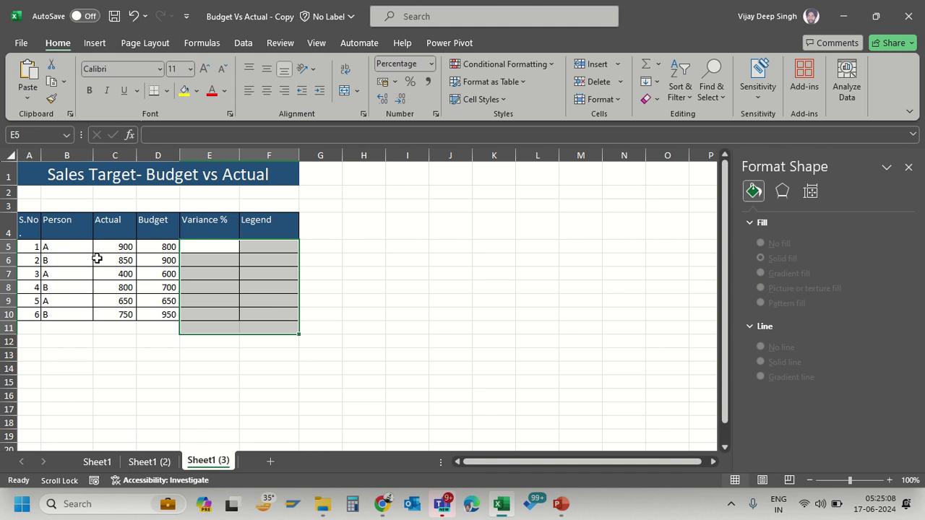
left_click_drag(116, 246, 119, 316)
key("ctrl+v")
left_click_drag(158, 246, 160, 314)
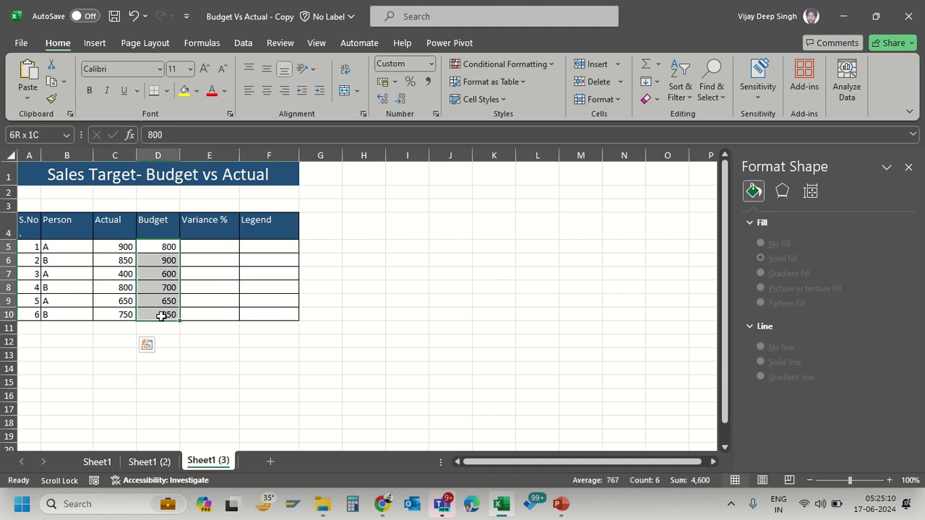
key("ctrl+v")
key("Escape")
Insert a clustered column chart from the Person, Actual and Budget data in B4:D10 and place it beside the table
left_click_drag(57, 231, 158, 316)
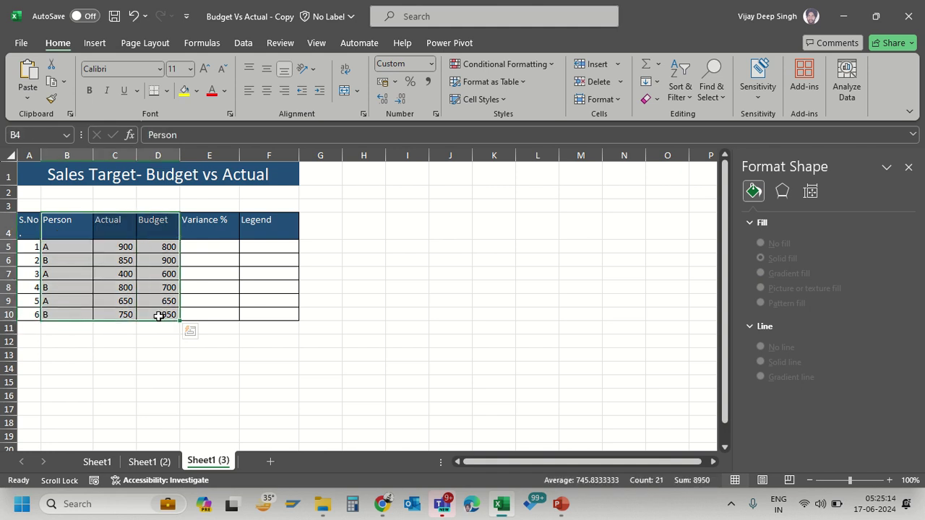
left_click(95, 42)
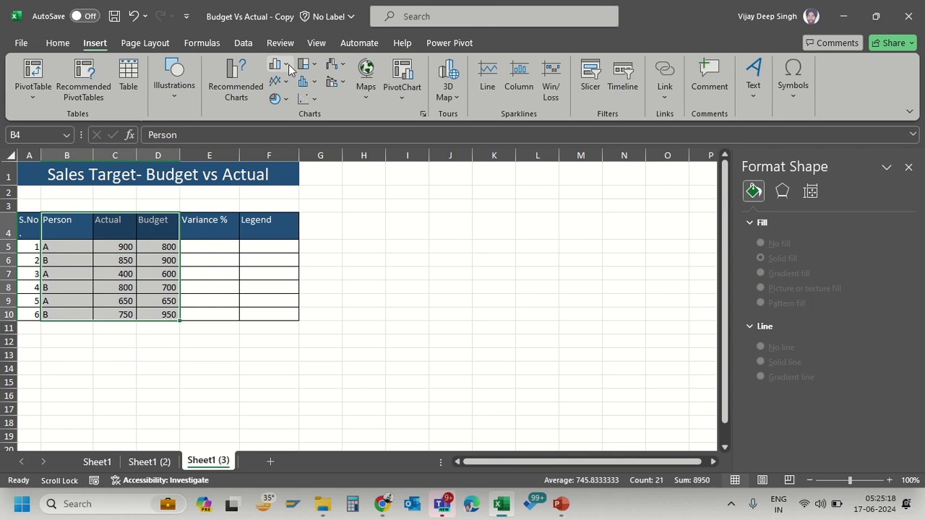
left_click(289, 68)
left_click(294, 114)
left_click_drag(323, 212, 425, 180)
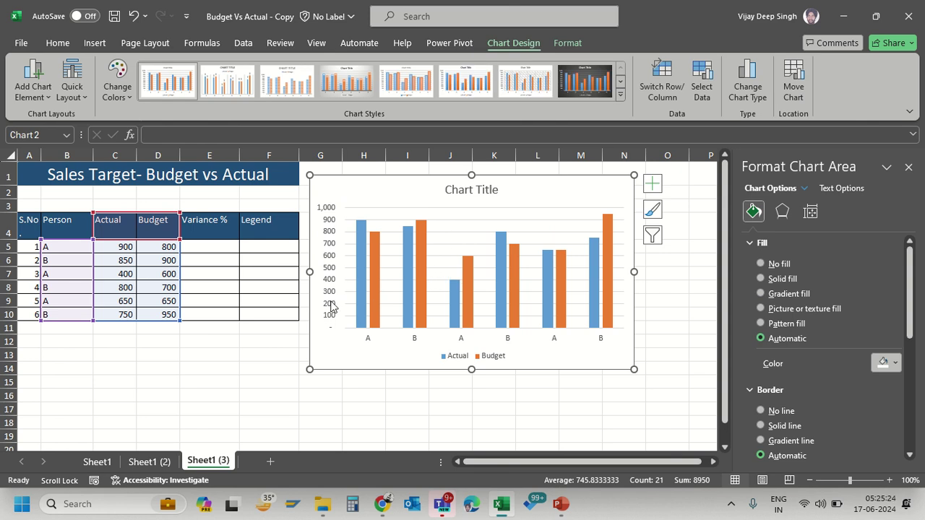
Plot the Budget series on the secondary axis and set its gap width to 100%
left_click(376, 260)
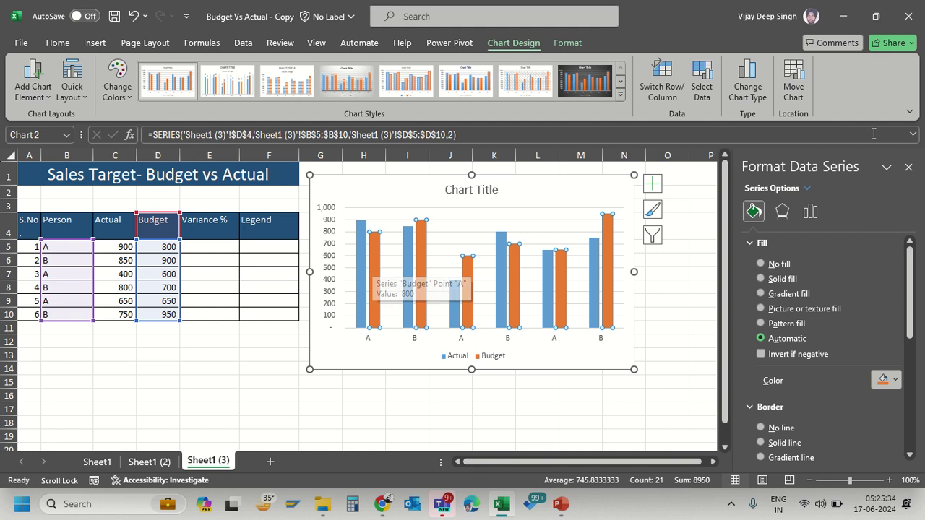
left_click(908, 167)
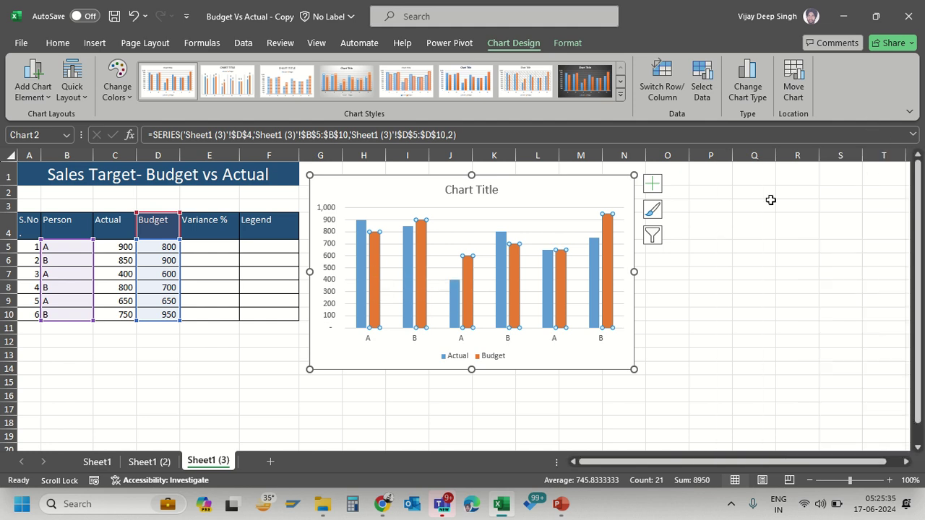
double_click(613, 230)
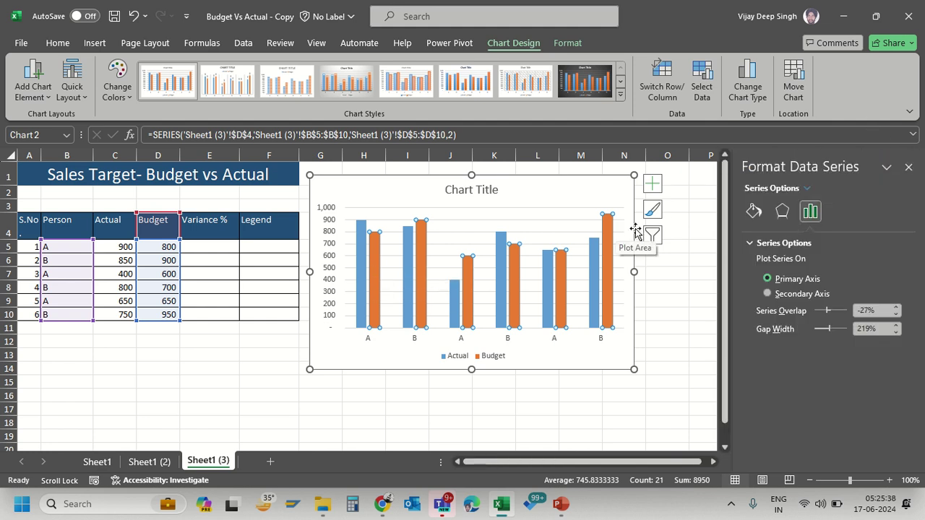
left_click(782, 296)
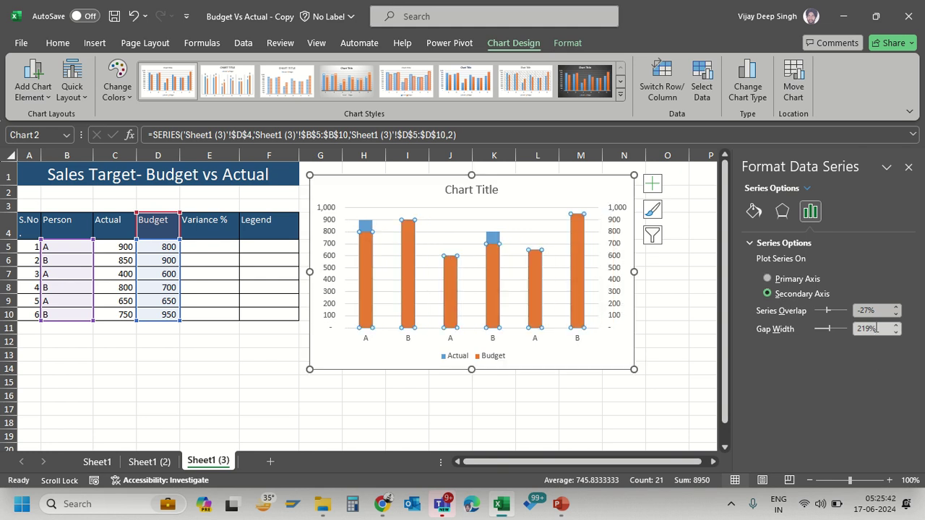
left_click(853, 334)
type("100")
key("Return")
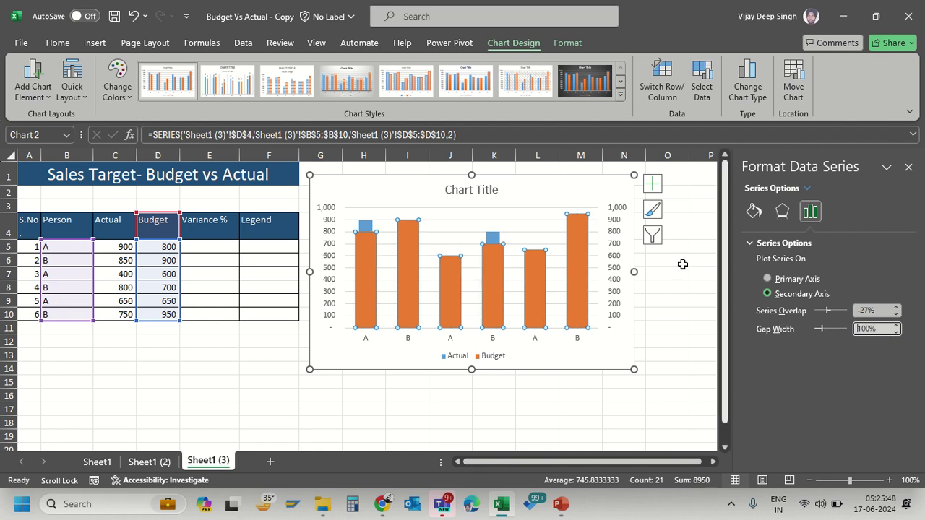
Give the Budget columns a blue solid fill with 50% transparency
left_click(751, 221)
left_click(763, 280)
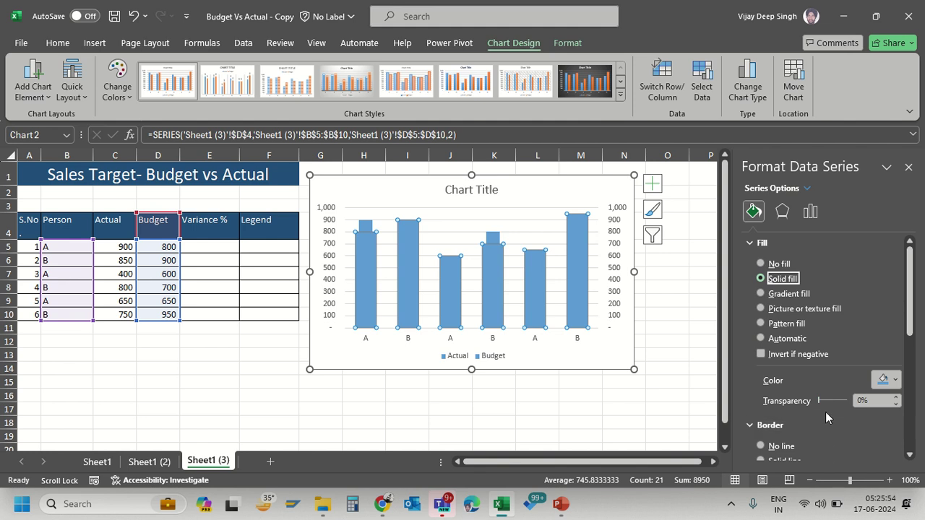
left_click(869, 400)
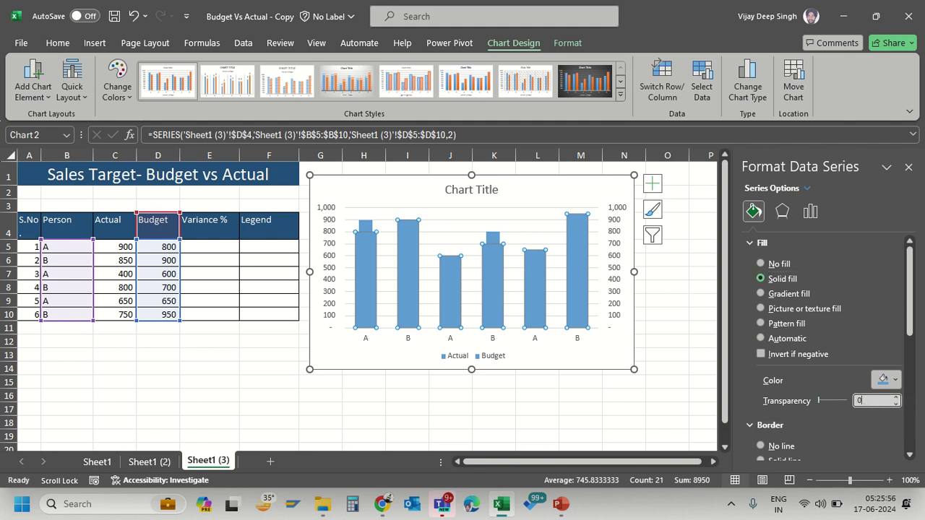
type("50")
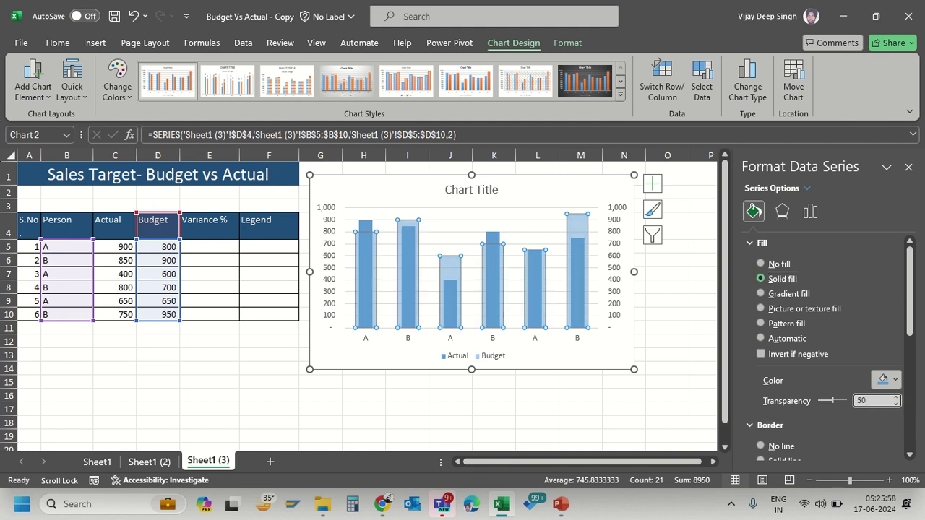
Add a blue solid-line border 1.75 pt wide to the Budget columns and deselect the chart
scroll(817, 407, "down", 2)
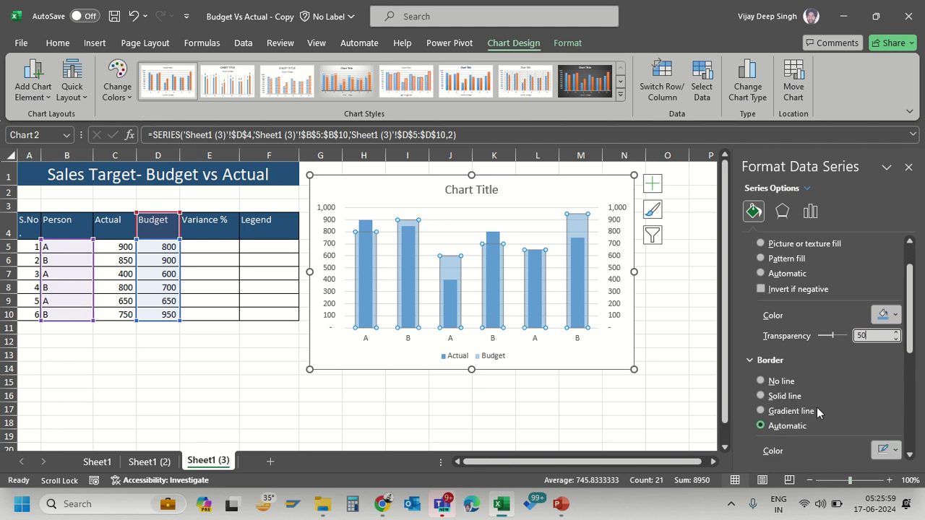
left_click(779, 395)
scroll(867, 390, "down", 1)
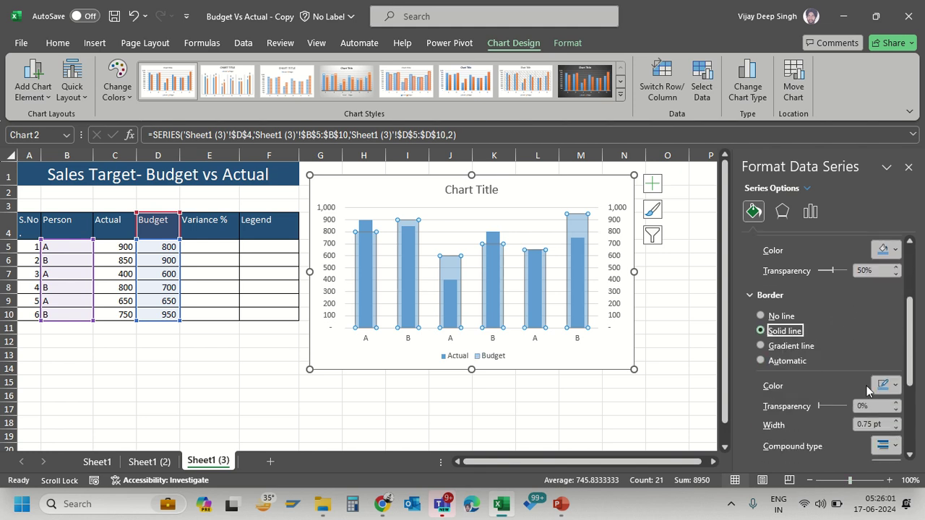
left_click(897, 422)
left_click(897, 422)
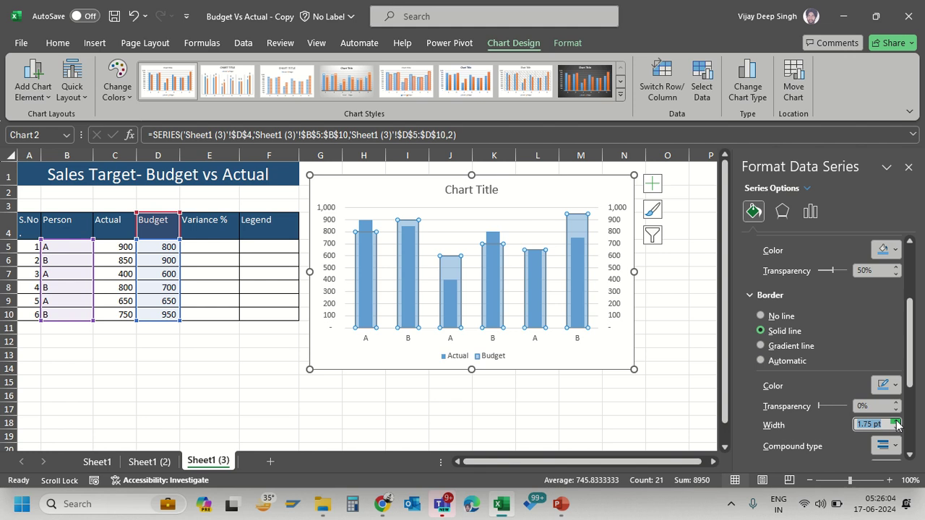
left_click(897, 423)
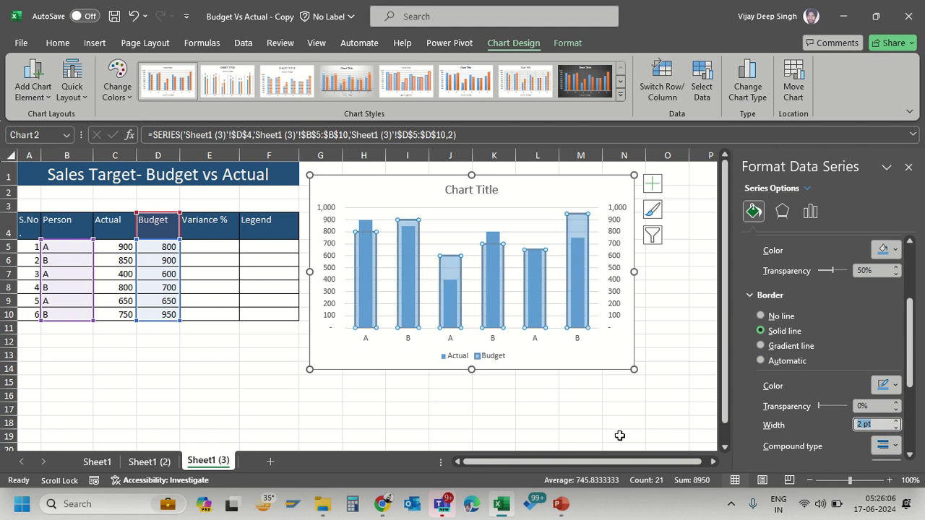
left_click(896, 427)
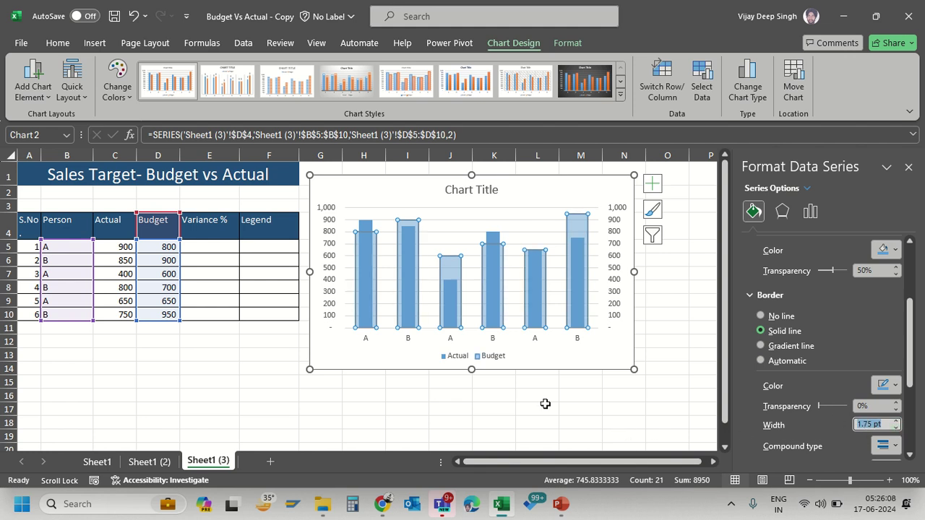
left_click(512, 402)
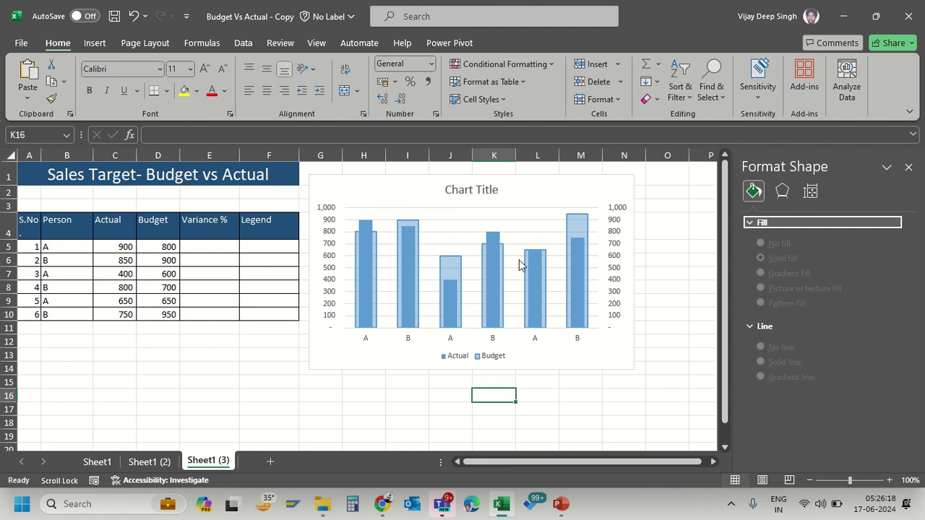
Calculate the variance in E5 with =(C5-D5)/D5 and fill the formula down through E10
left_click(227, 250)
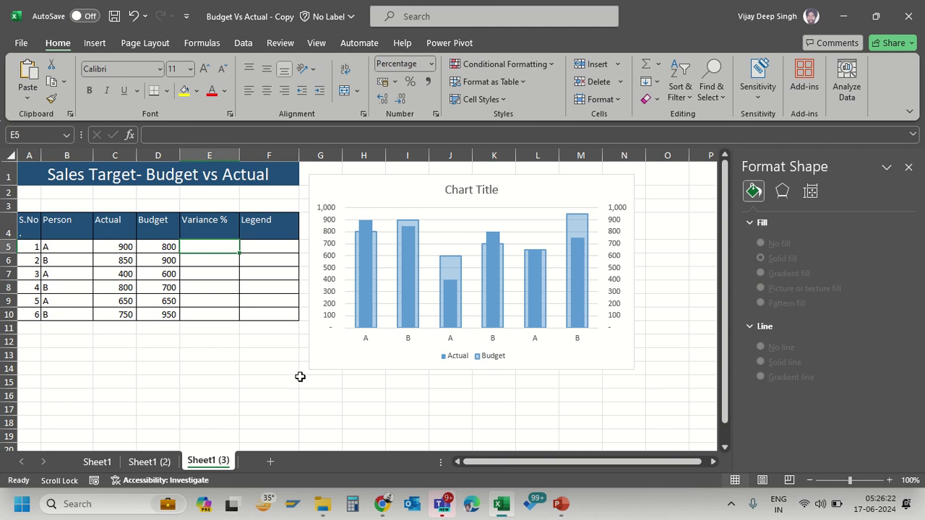
type("=(")
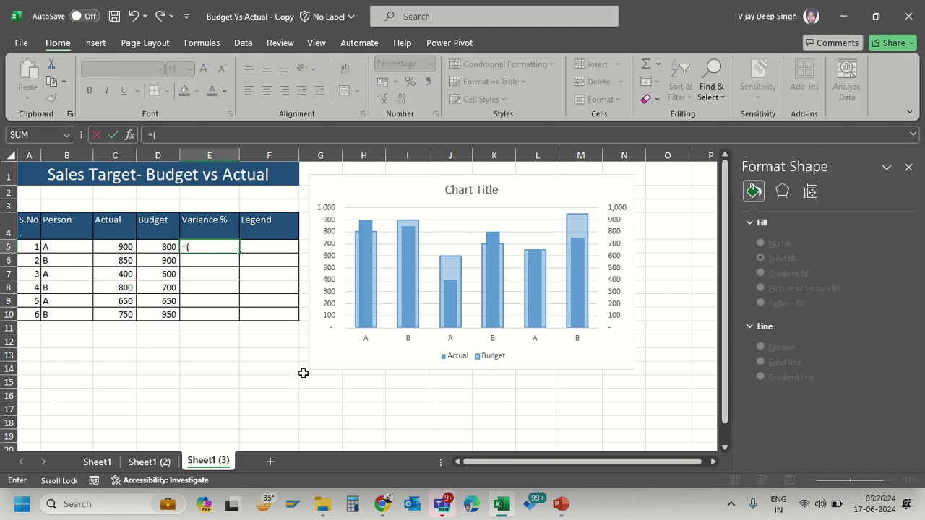
left_click(122, 247)
type("=")
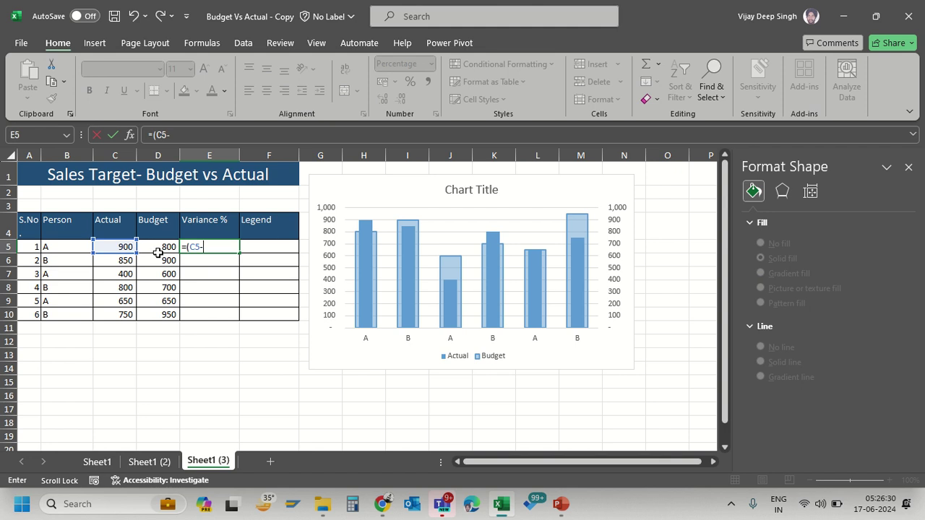
left_click(161, 246)
type(")/")
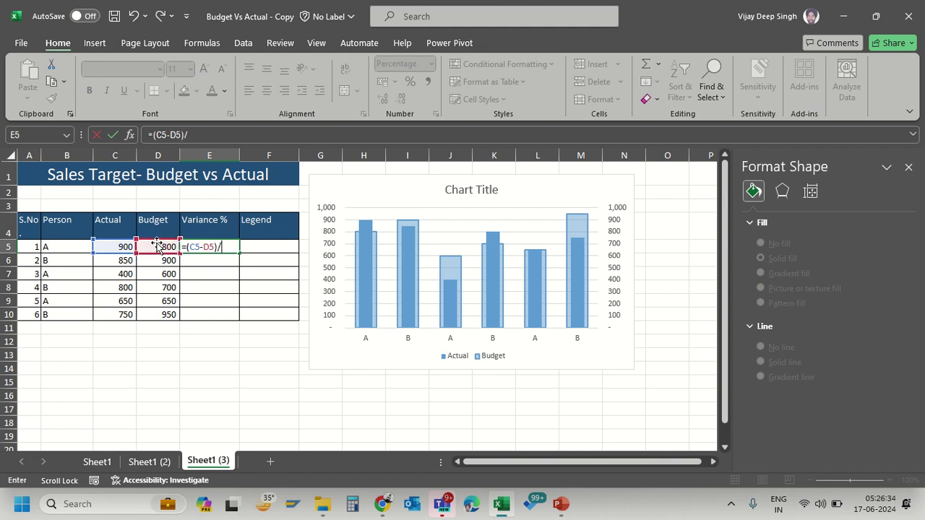
left_click(160, 247)
key("Return")
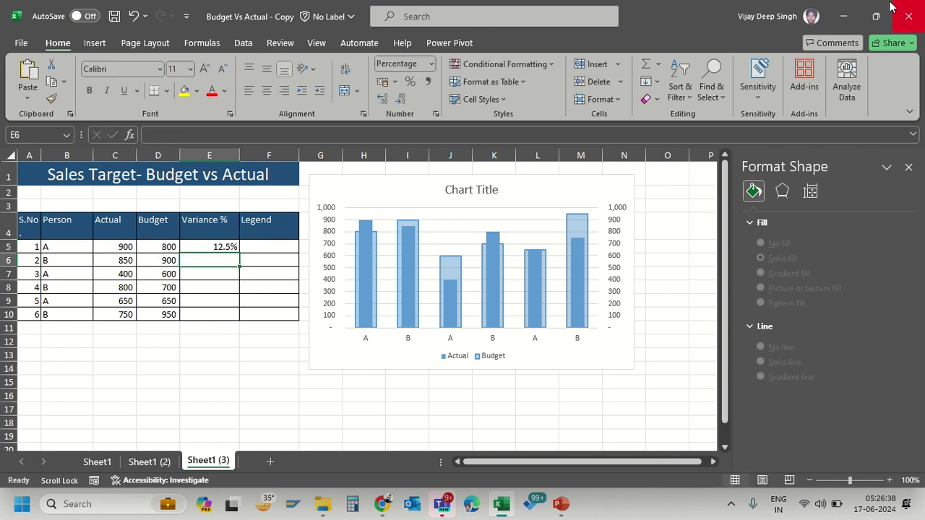
left_click(233, 247)
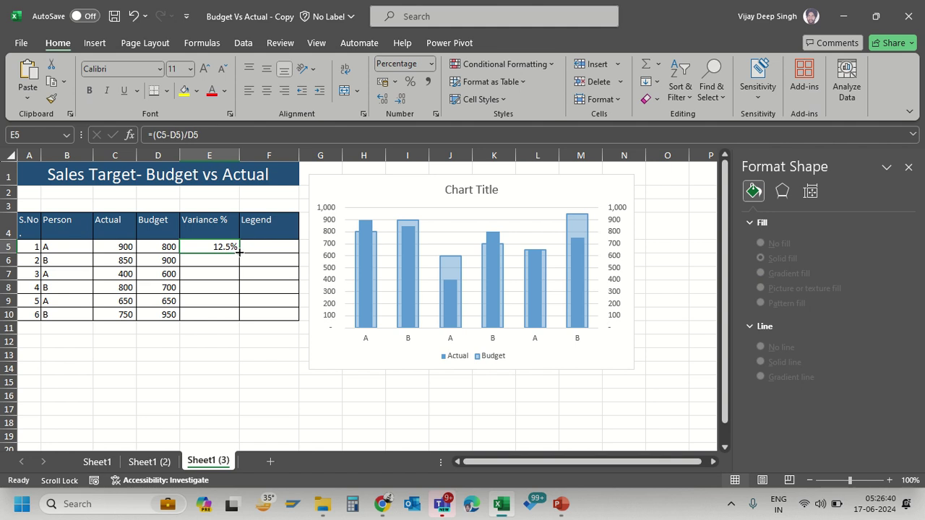
left_click_drag(239, 253, 240, 317)
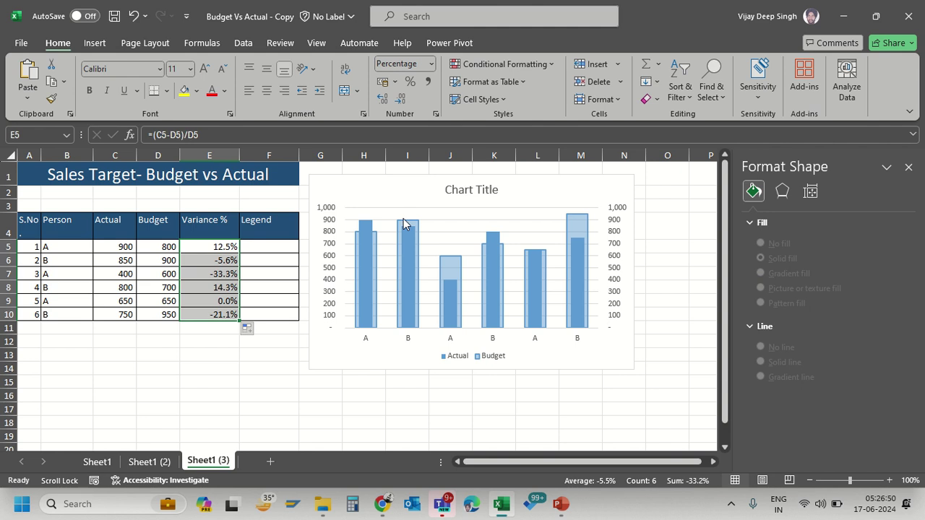
Begin an IFS formula in F5 with the condition E5>=0 and open a text string for its result
left_click(266, 252)
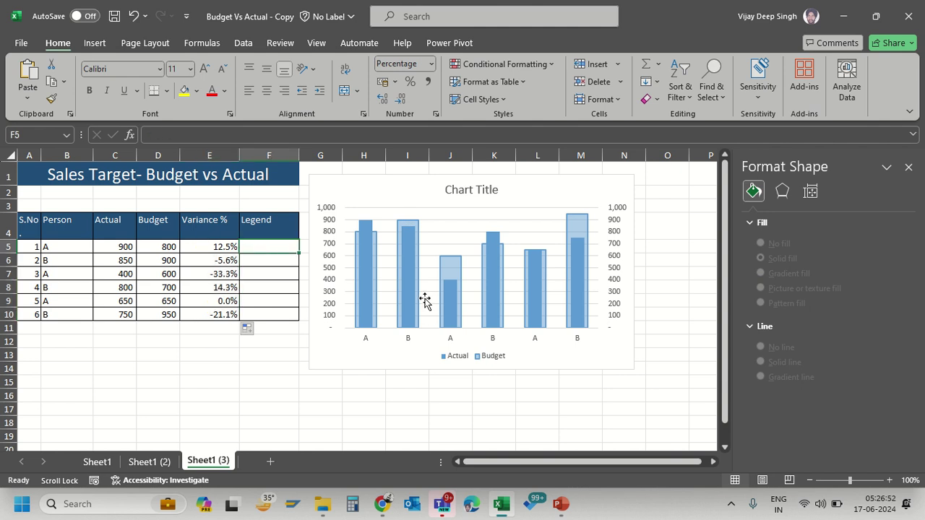
type("=IF")
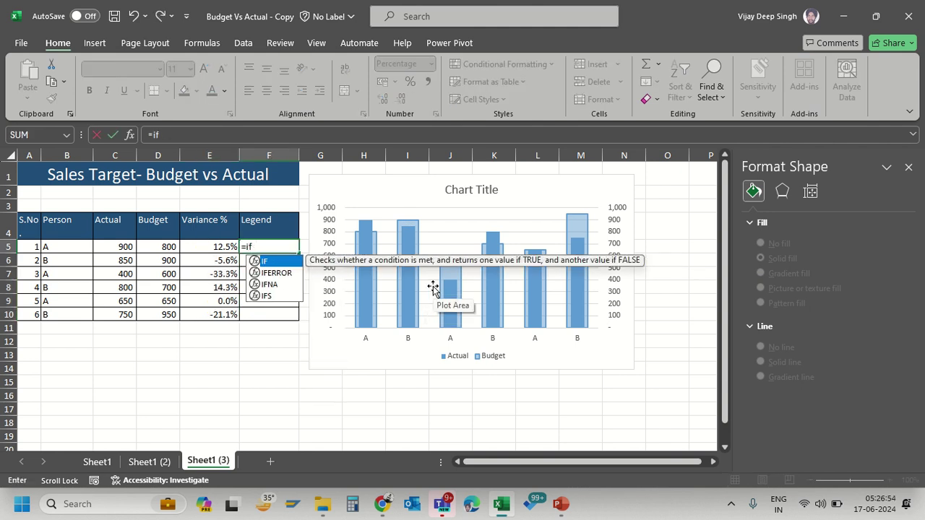
type("S(")
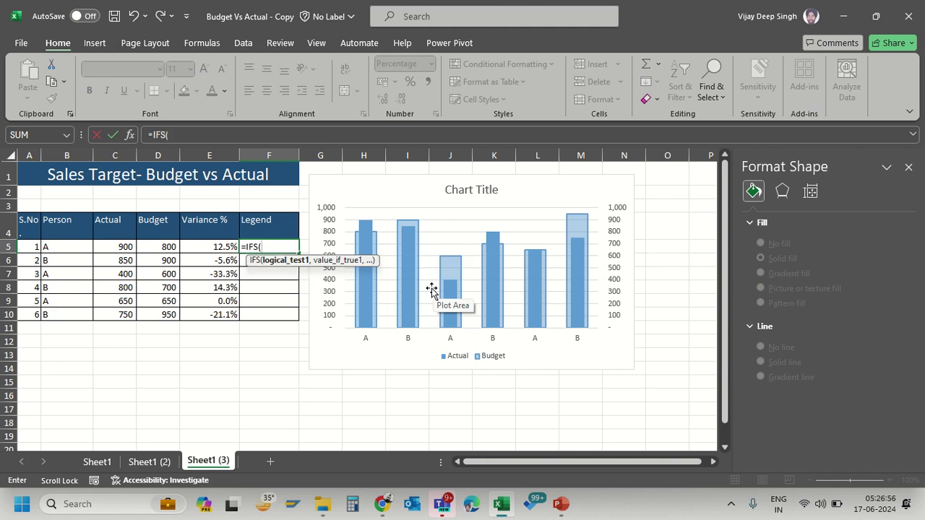
left_click(218, 246)
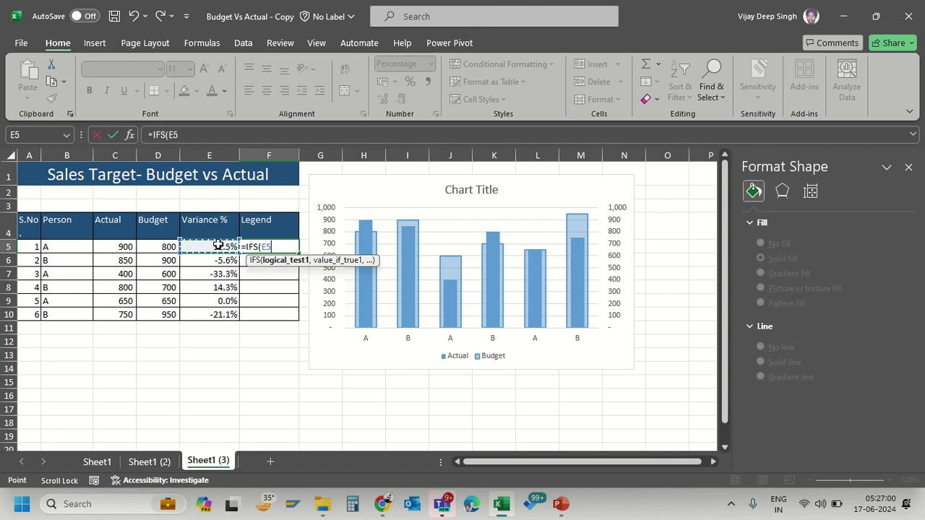
type(">")
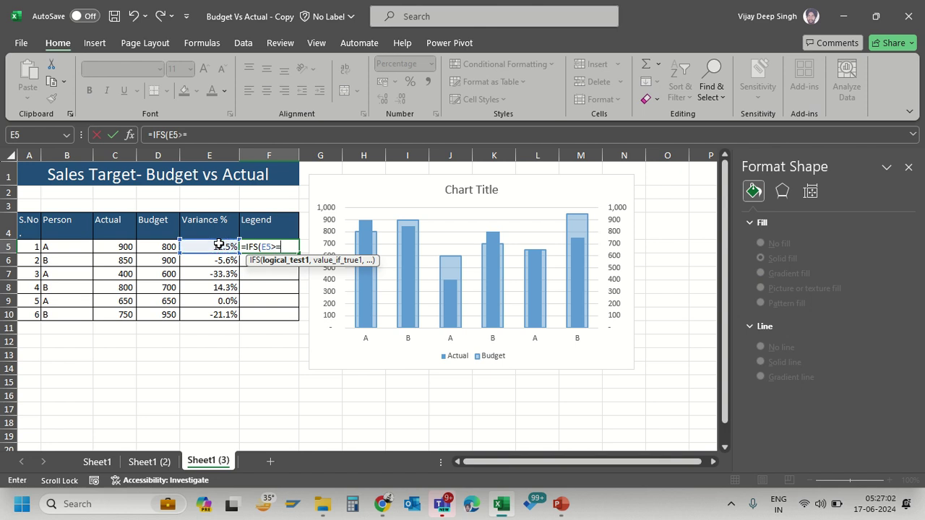
type("=0,")
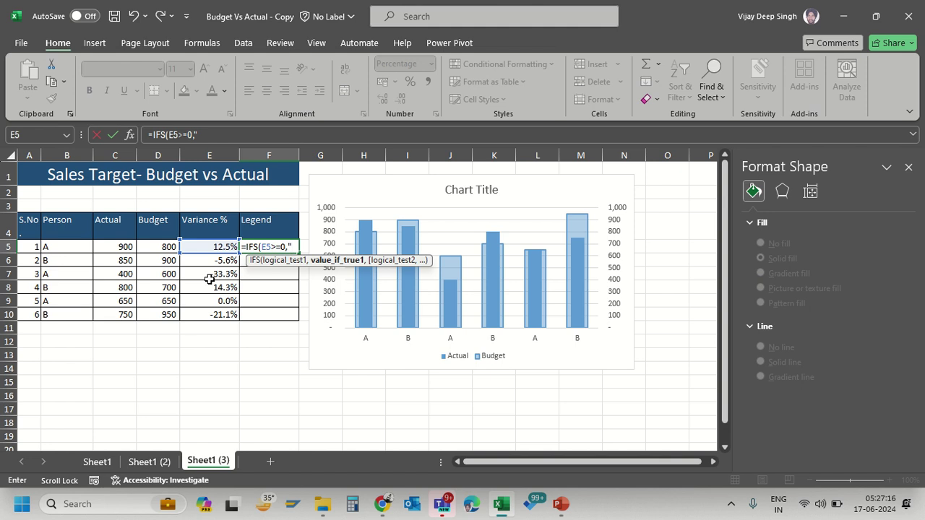
Insert a green circle emoji from the symbols category as the quoted result for the E5>=0 condition
key("super+period")
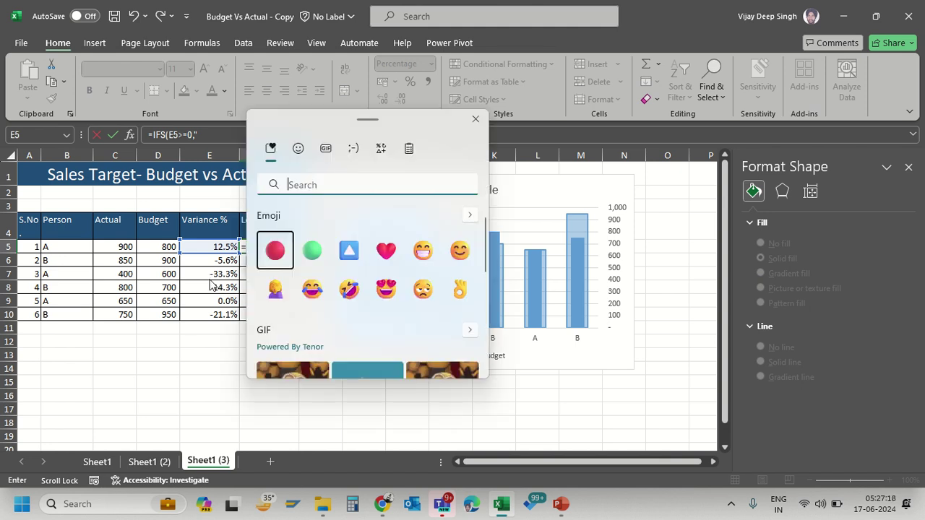
left_click(298, 148)
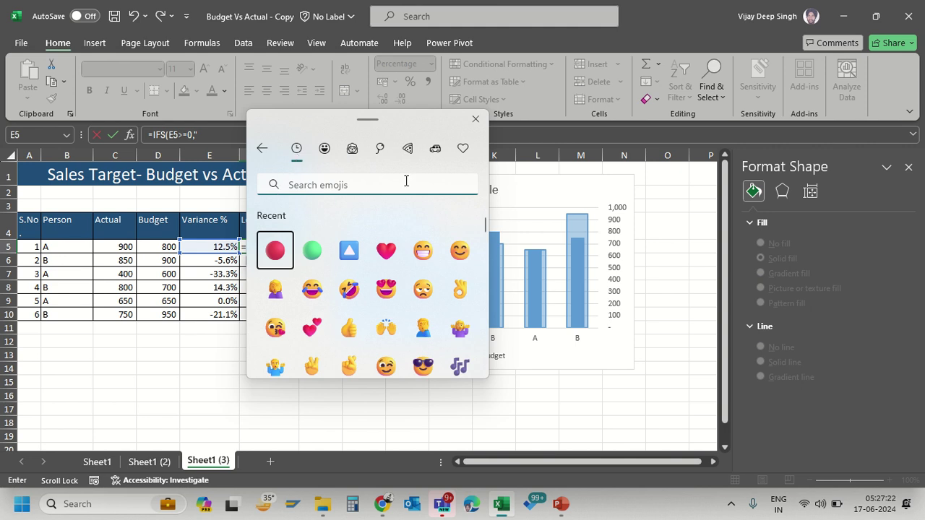
left_click(462, 150)
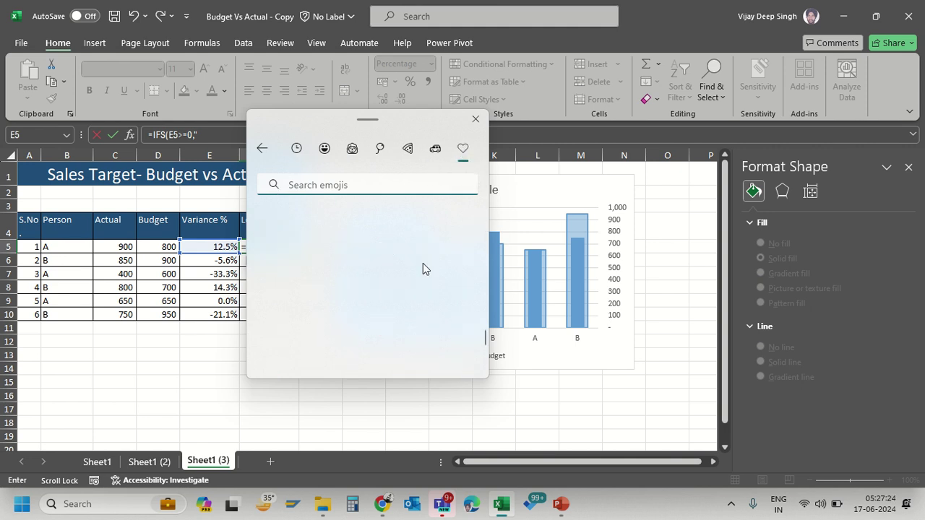
scroll(406, 303, "down", 5)
scroll(406, 308, "down", 10)
scroll(406, 314, "down", 10)
scroll(408, 312, "down", 3)
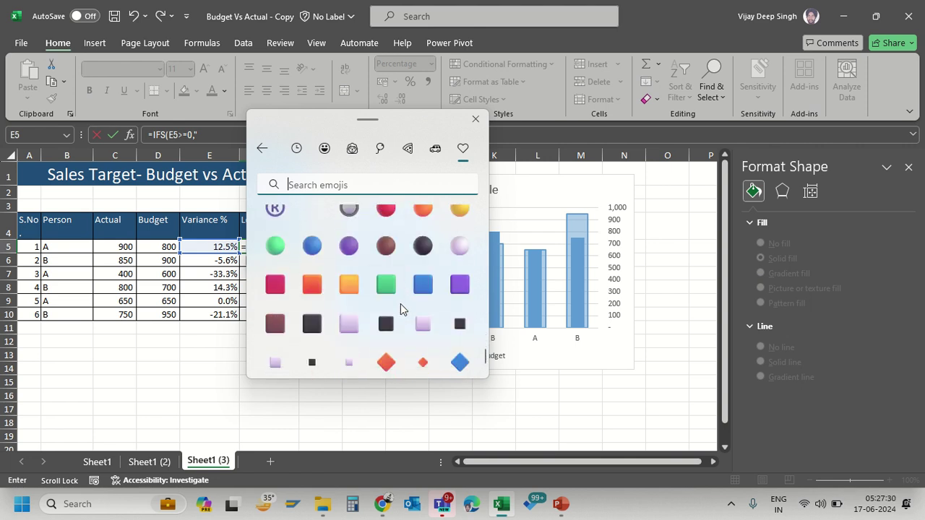
left_click(281, 248)
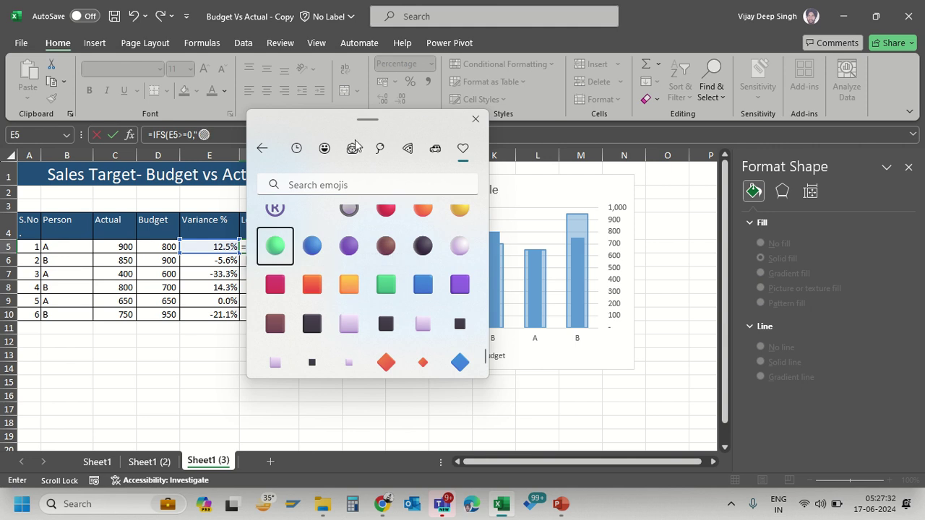
left_click_drag(331, 121, 515, 115)
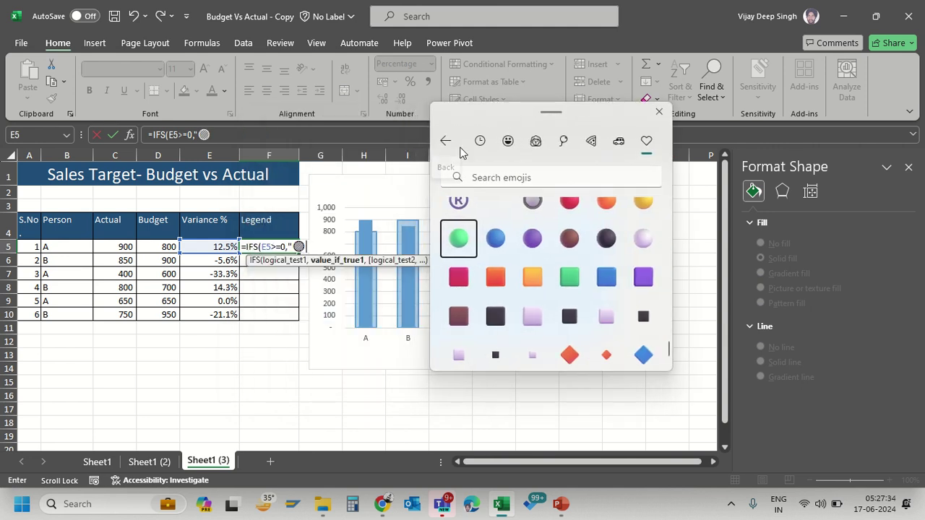
key("Escape")
type("\"")
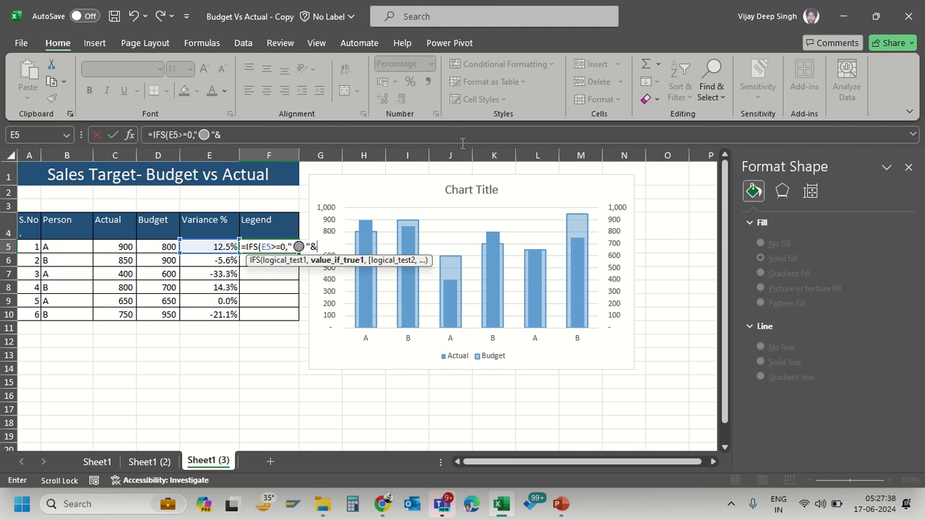
Append &ABS(E5) to the green circle result in the F5 formula
type("&A")
key("BackSpace")
type("AB")
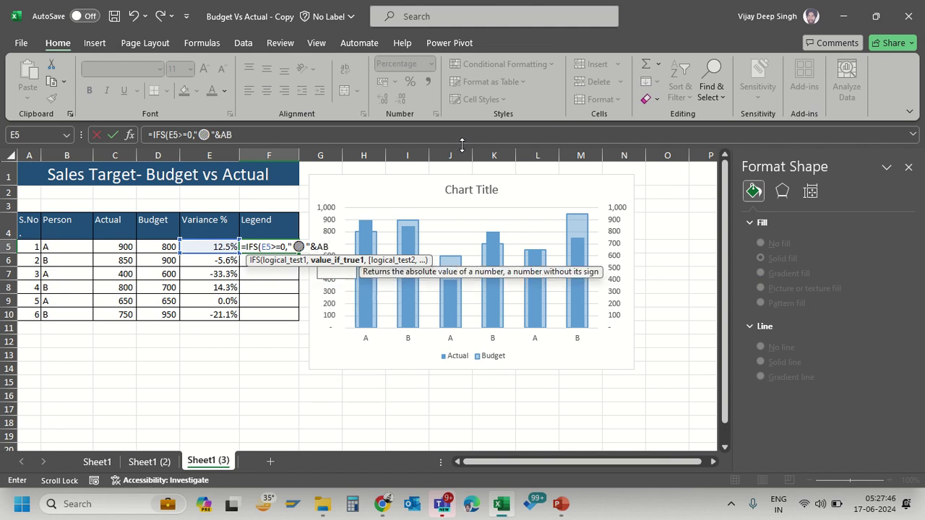
type("(")
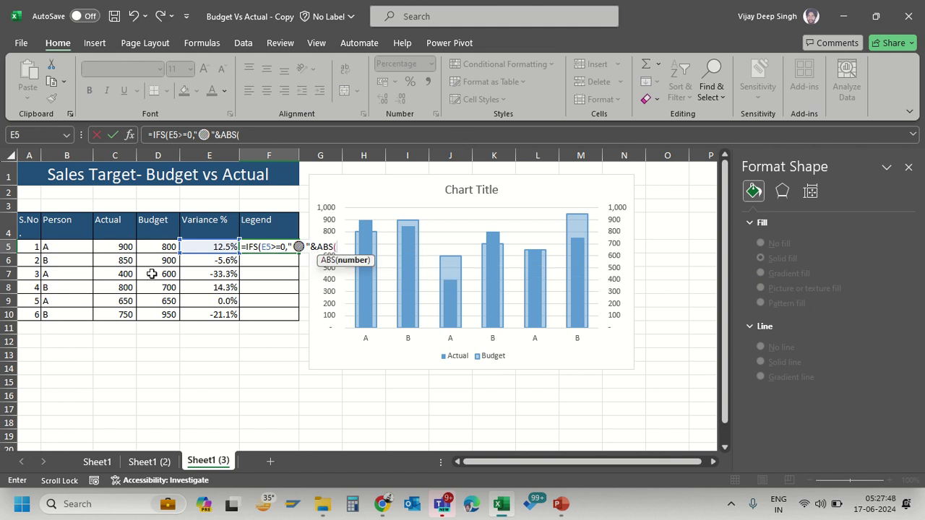
left_click(207, 246)
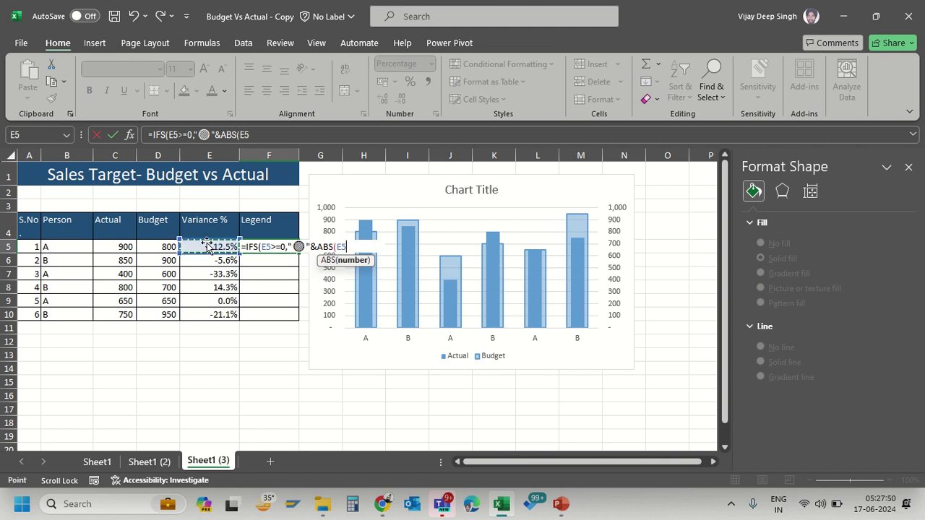
type(")")
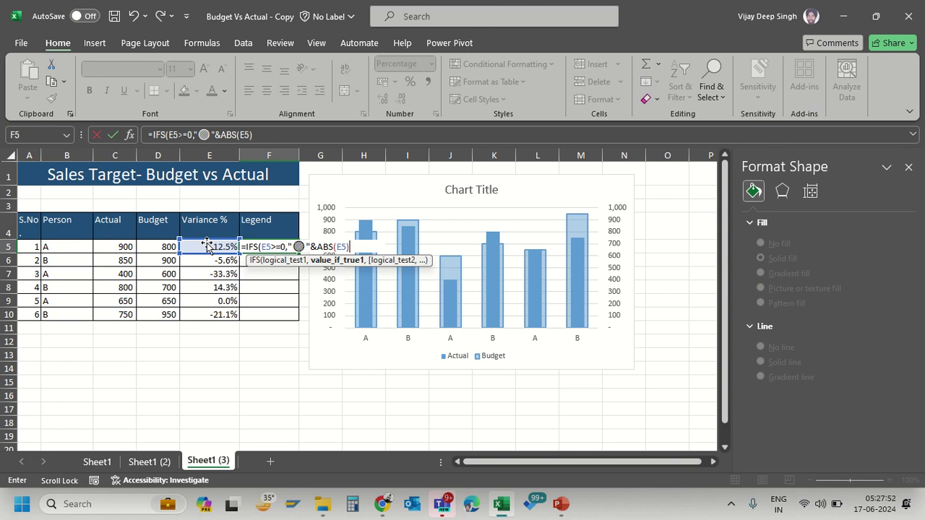
type(",")
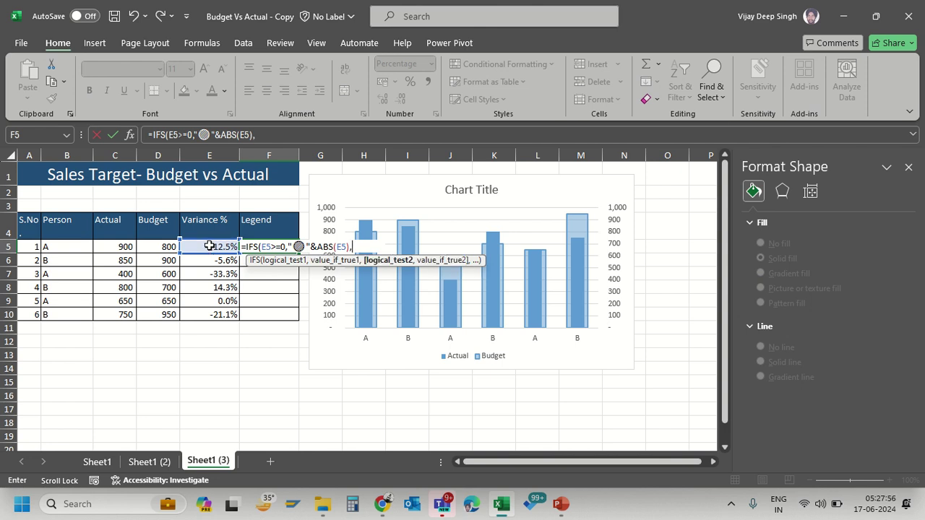
Add TRUE as the second IFS condition with a red circle emoji as its text result
type("TRUE")
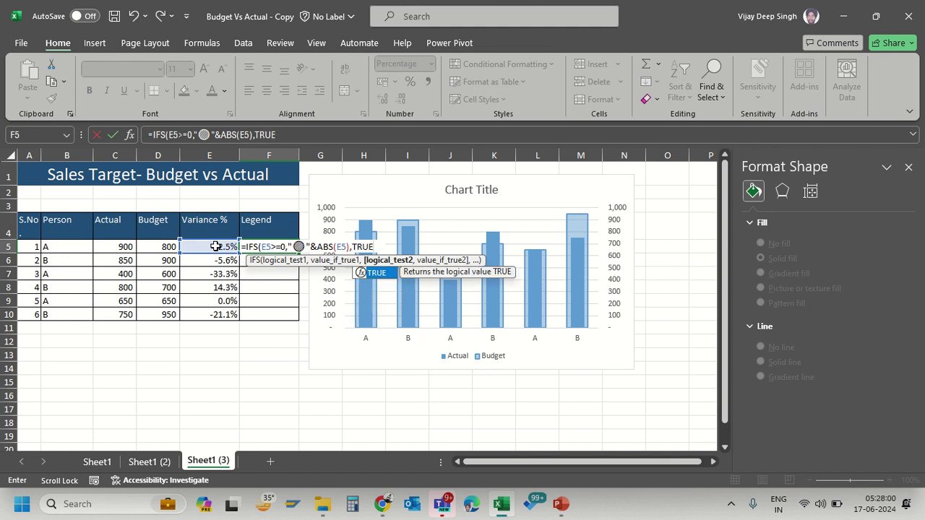
type(",")
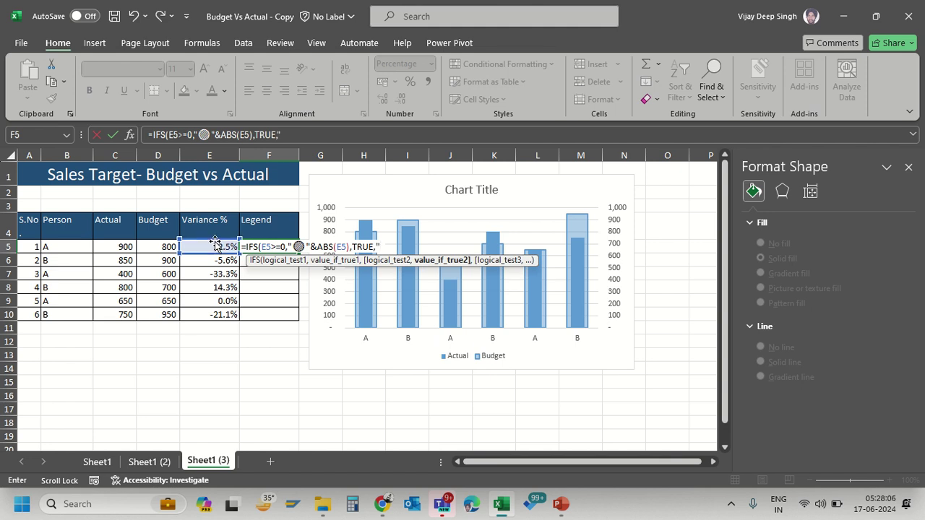
type("\"")
key("super+period")
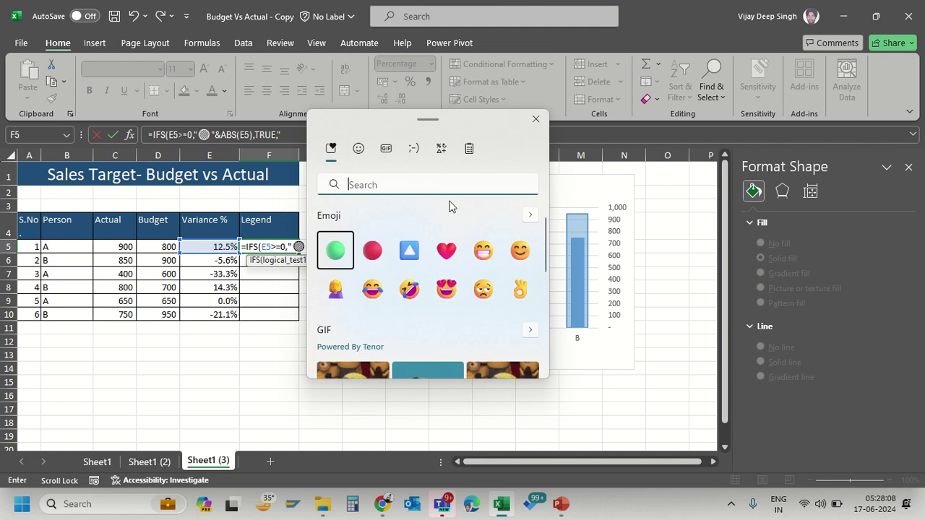
left_click(359, 149)
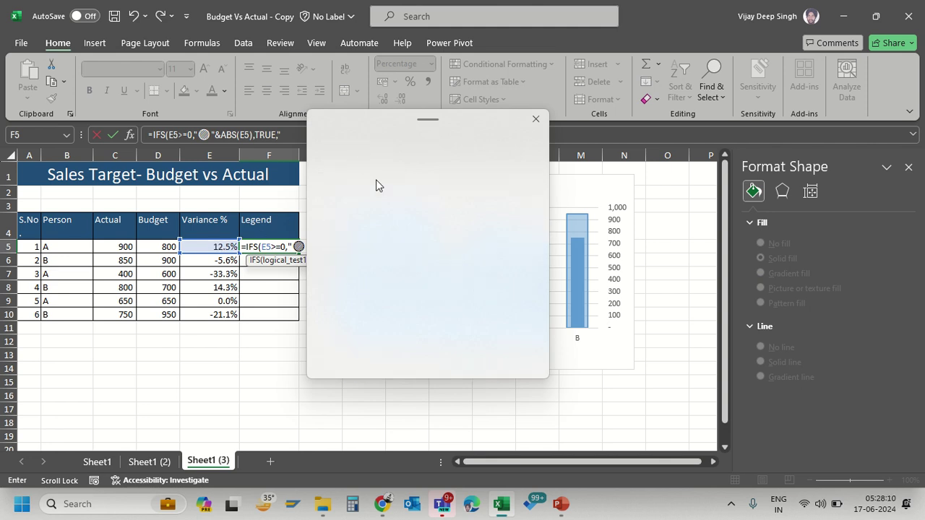
left_click(523, 150)
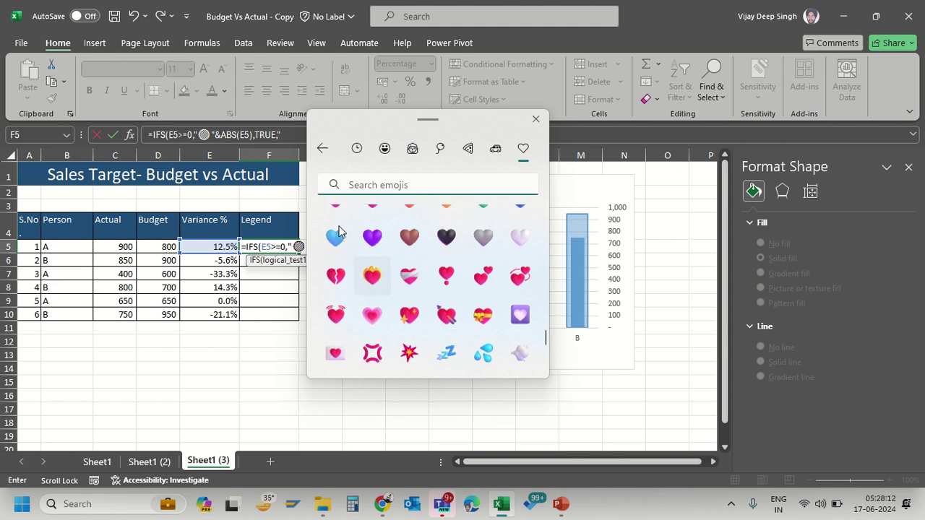
scroll(438, 293, "down", 2)
scroll(438, 296, "down", 7)
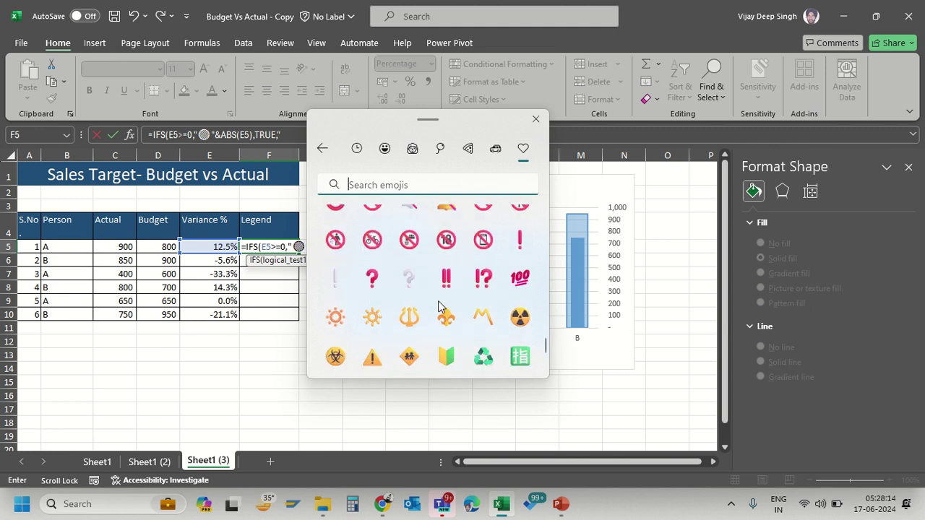
scroll(438, 307, "down", 8)
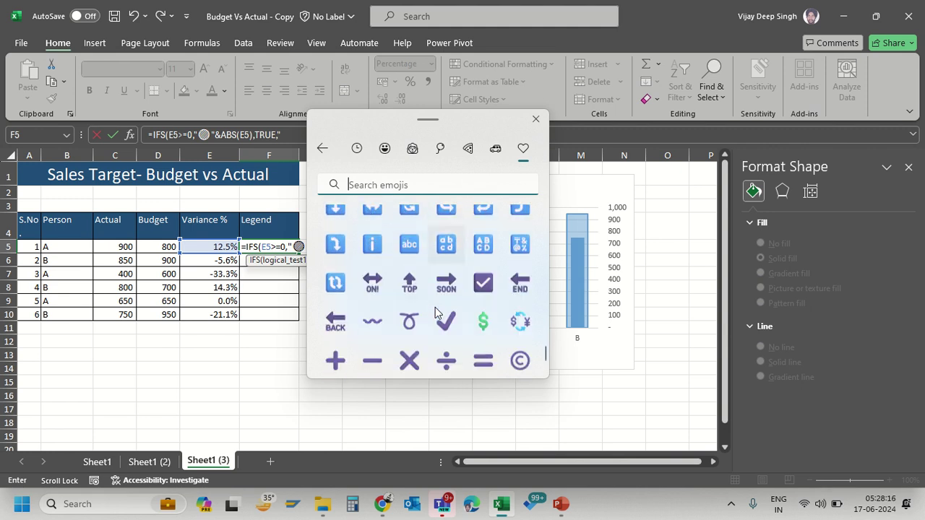
left_click(448, 263)
key("Escape")
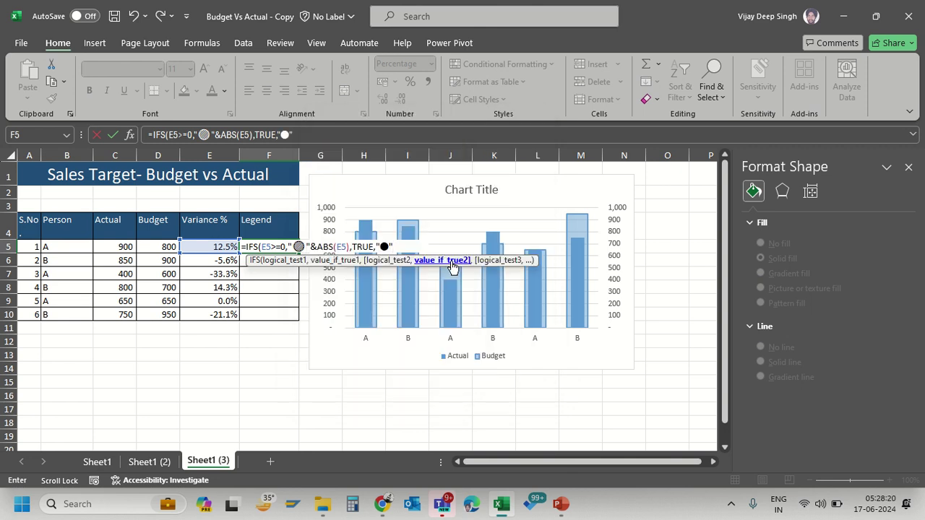
Append &ABS(E5) to the second emoji result and complete the IFS formula in F5
type("\"&ABS")
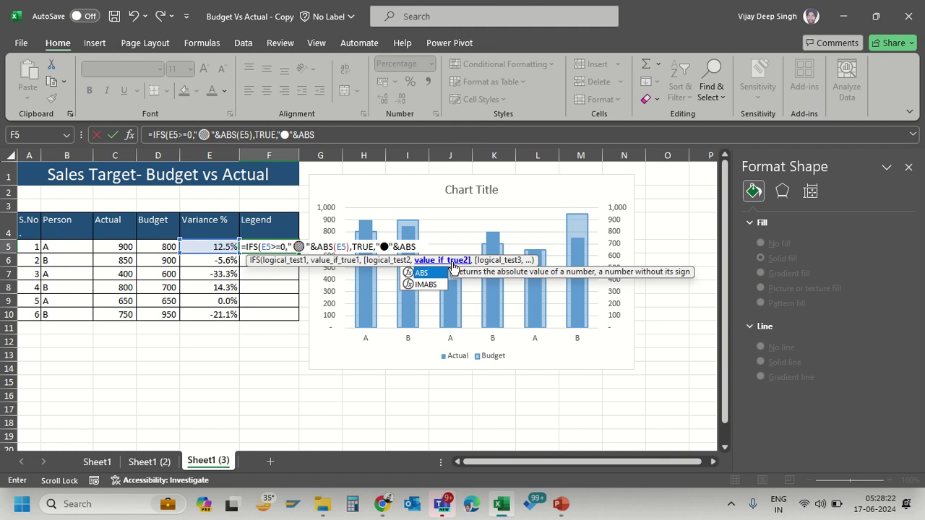
type("(")
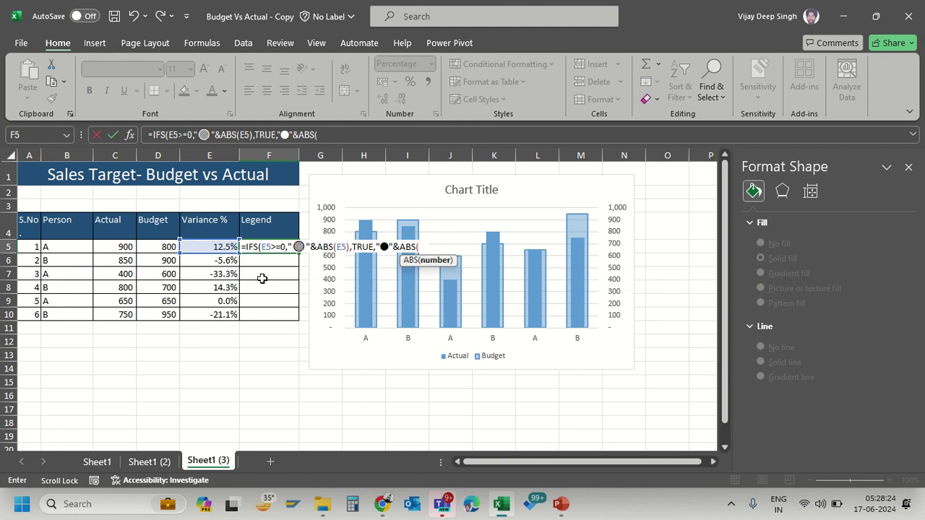
left_click(218, 246)
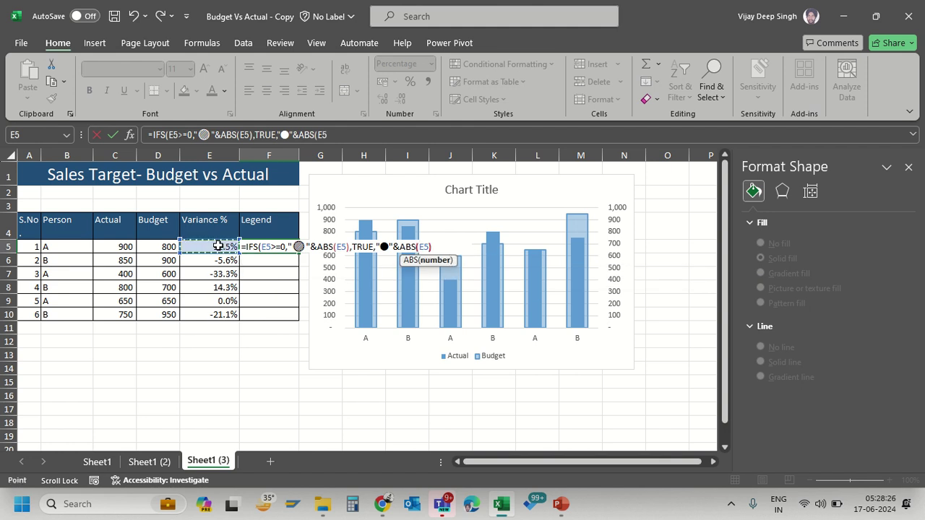
type(")")
key("Return")
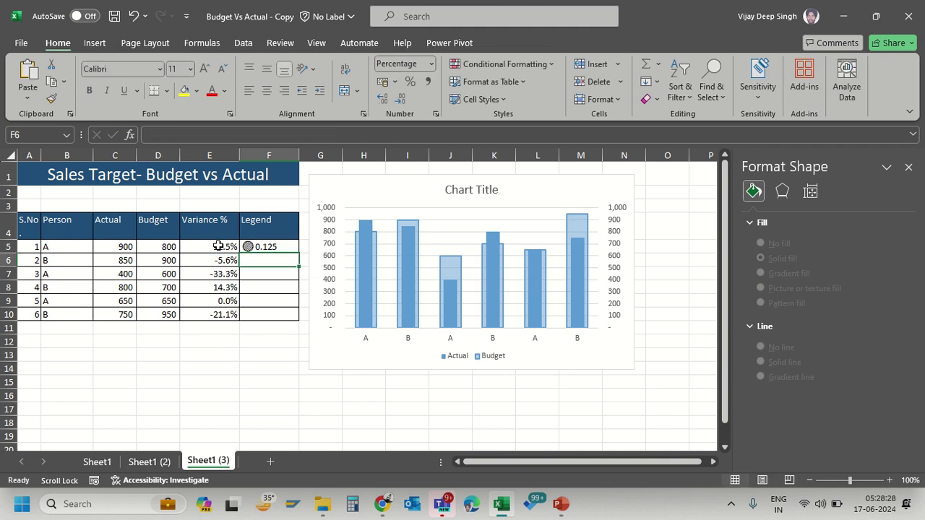
Fill the Legend formula from F5 down through F10
key("ctrl+c")
key("Escape")
left_click(290, 249)
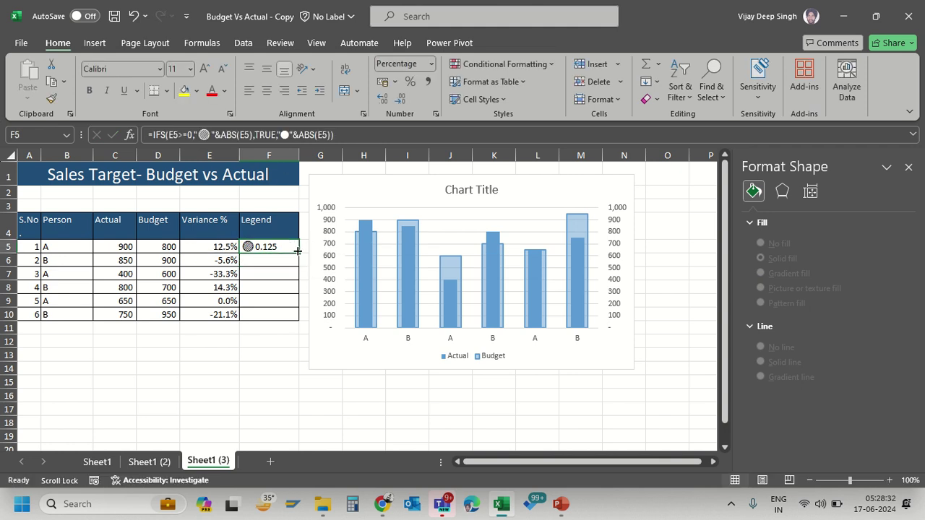
left_click_drag(297, 250, 295, 315)
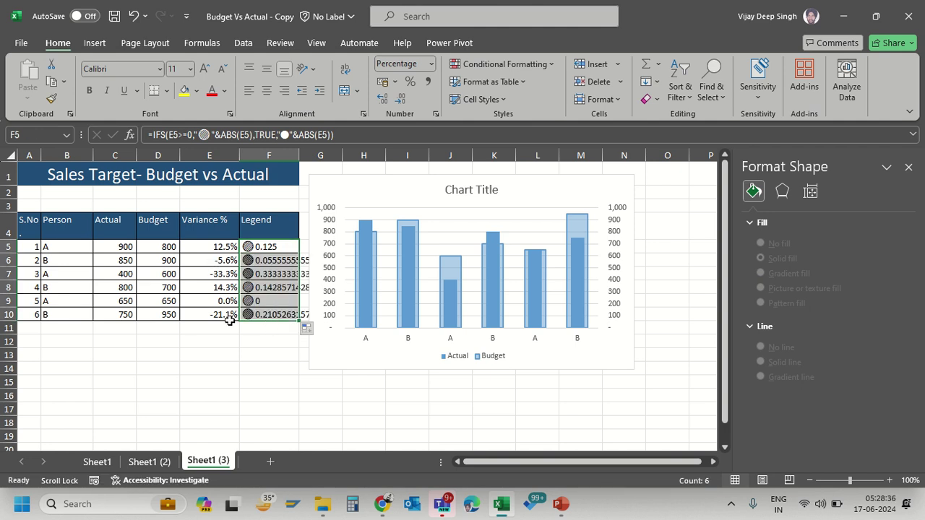
Wrap the first ABS(E5) in the F5 formula in a TEXT function with the format "0.00%"
left_click(280, 247)
double_click(282, 247)
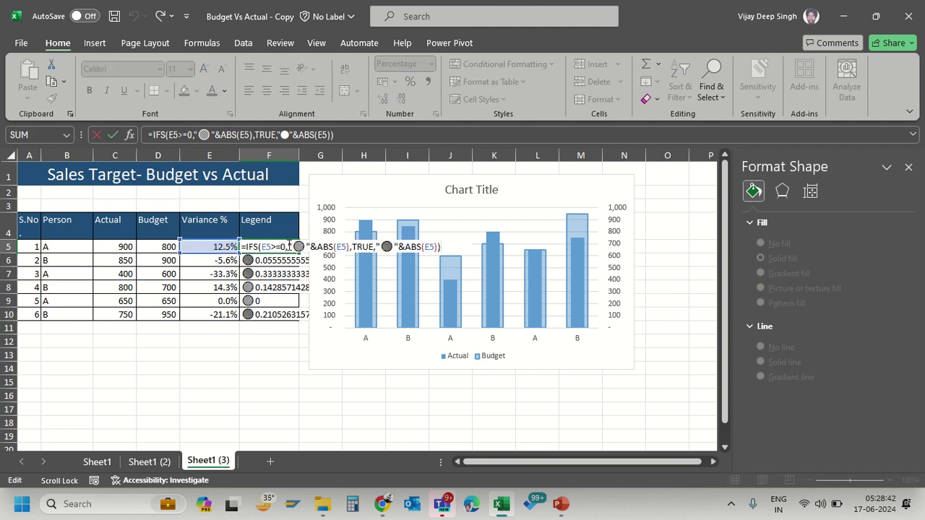
left_click(319, 247)
type("TEXT(")
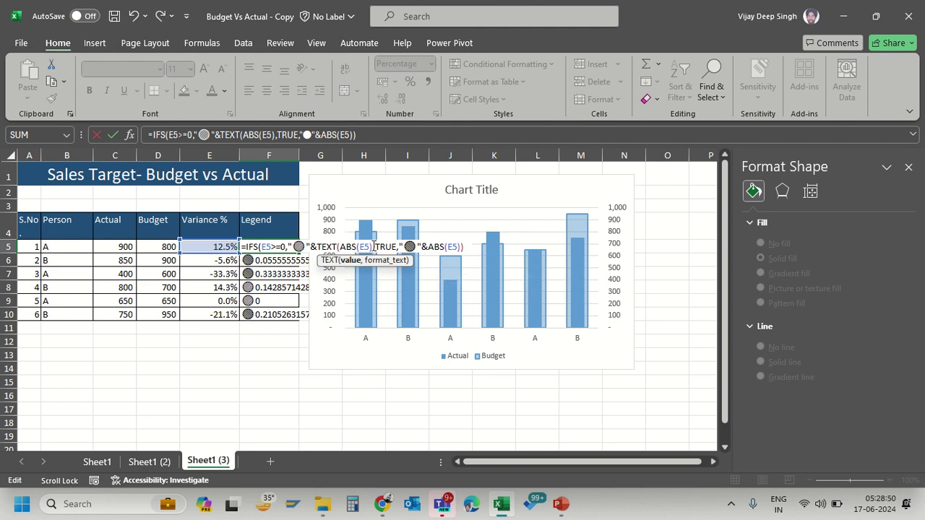
type(",")
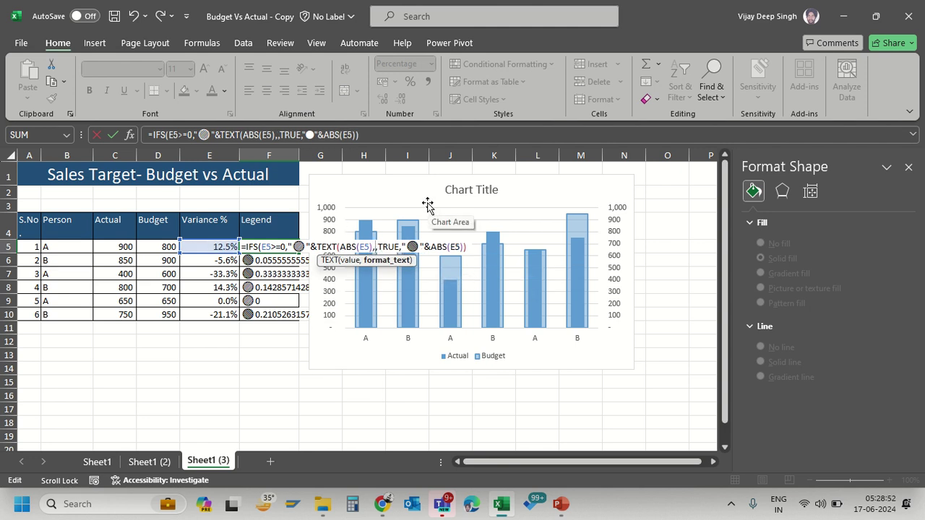
type("\"0")
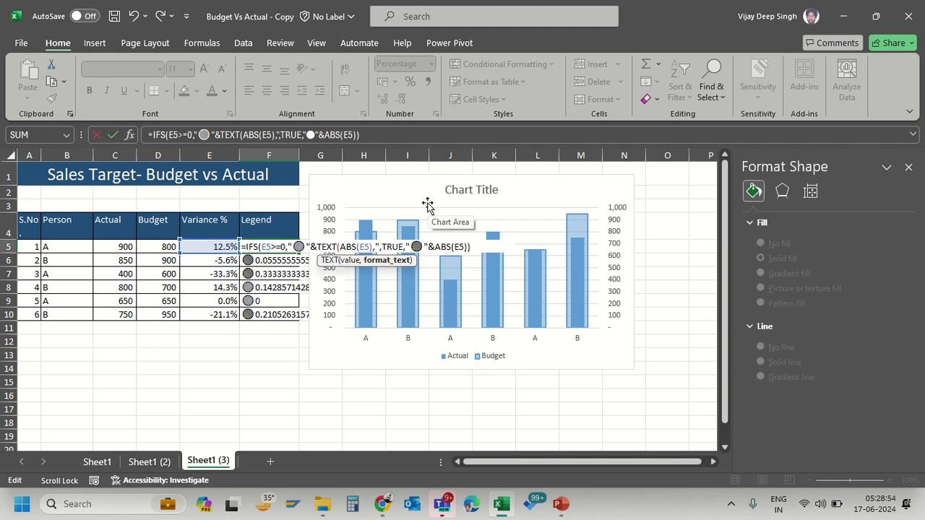
type(".00")
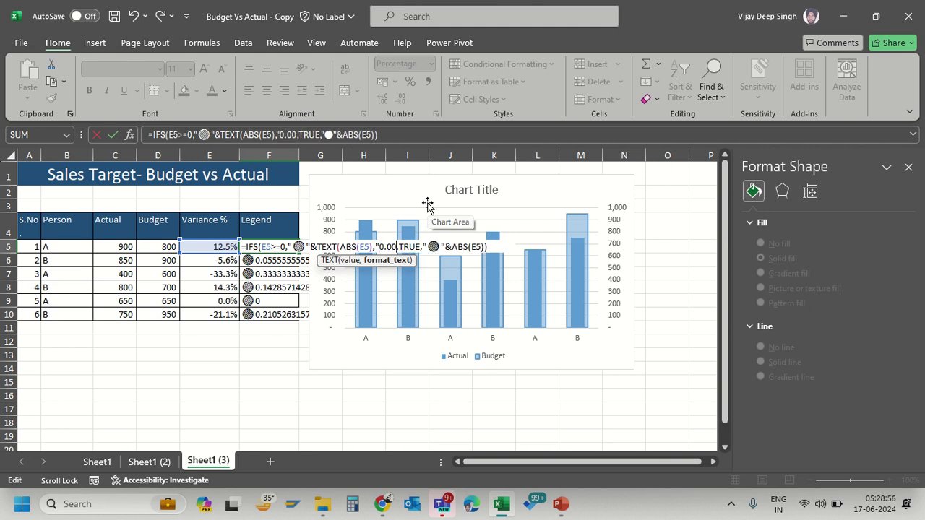
type("%\"")
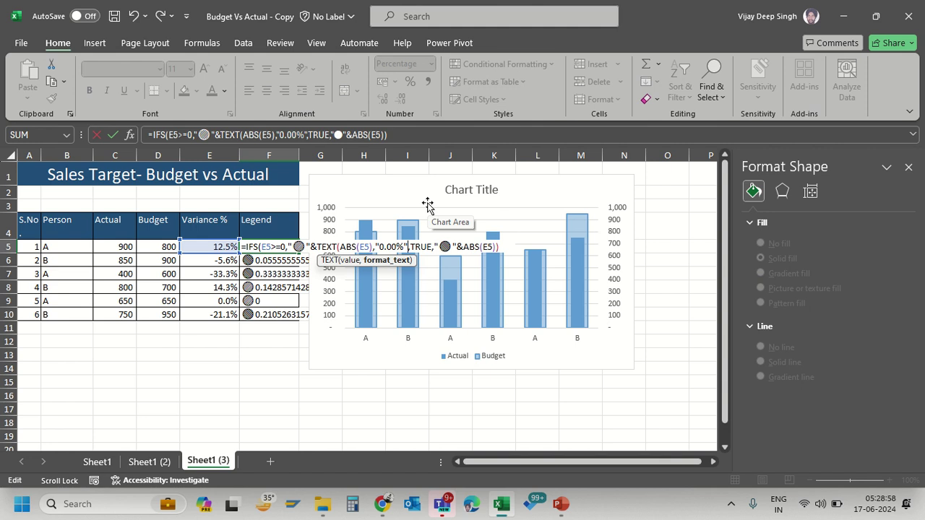
type(")")
Wrap the second ABS(E5) in TEXT with the format "0.00%" and commit the F5 formula
left_click(469, 249)
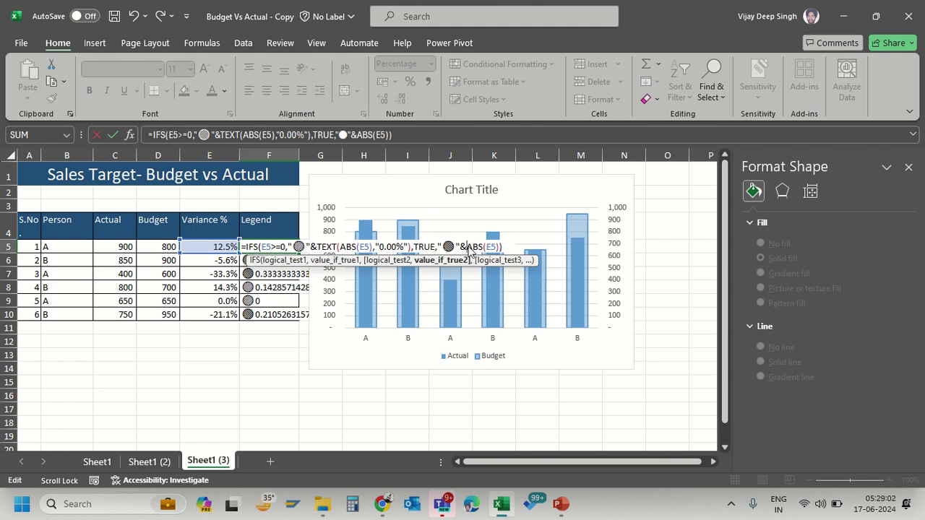
type("tE")
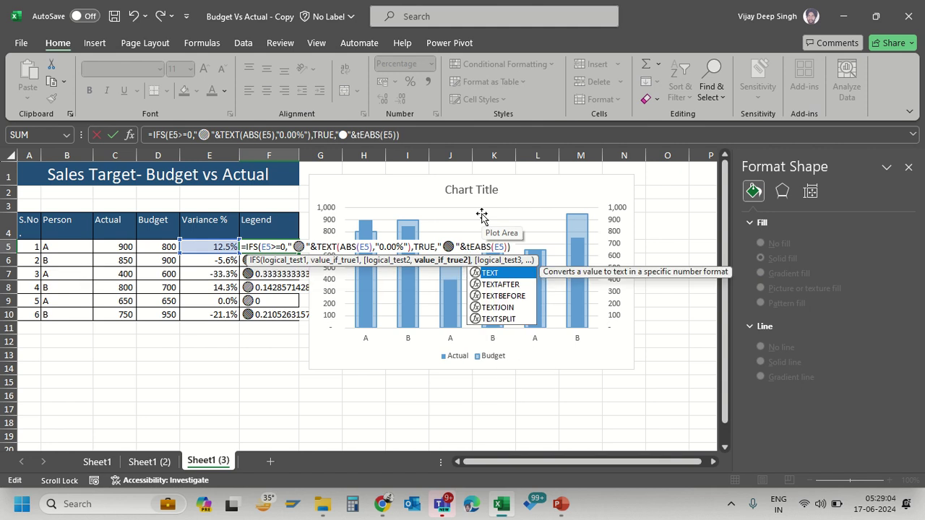
key("Tab")
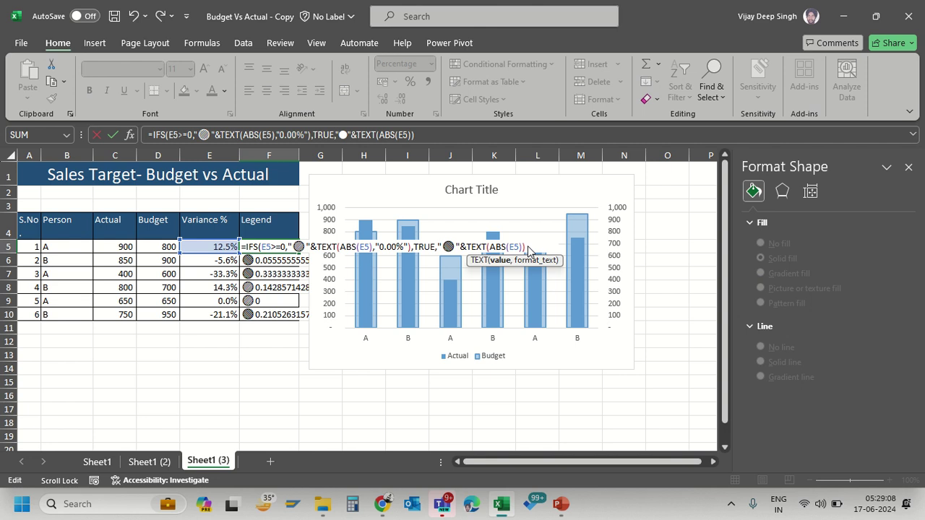
type(",\"0.00,00")
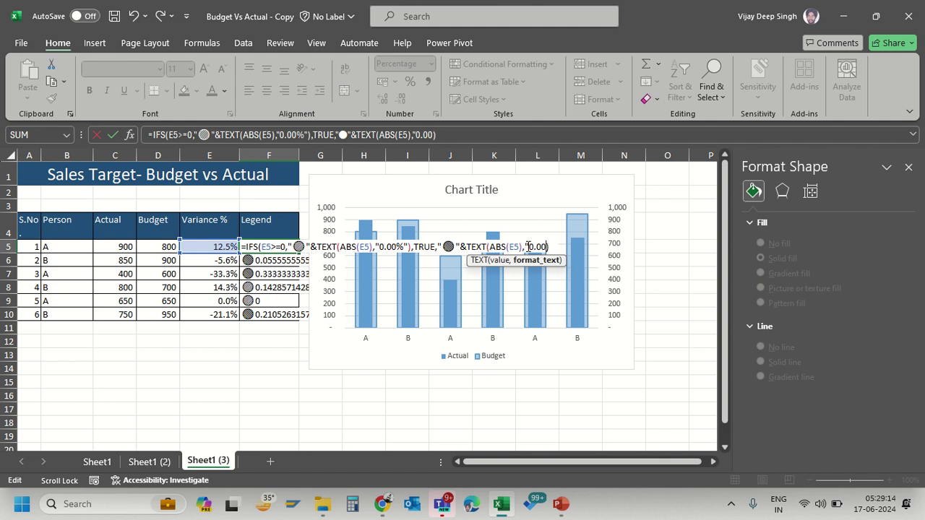
type("%\"")
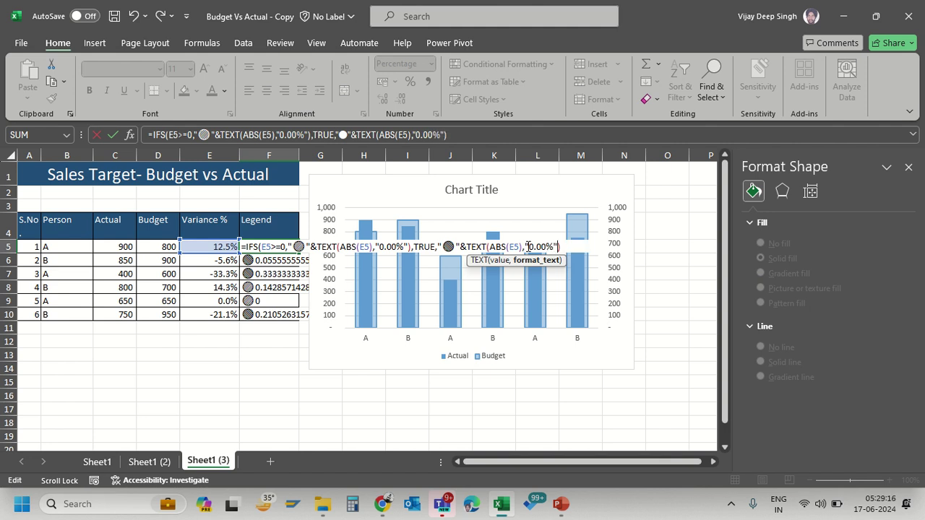
key("Return")
Fill the updated Legend formula from F5 down through F10
key("ctrl+c")
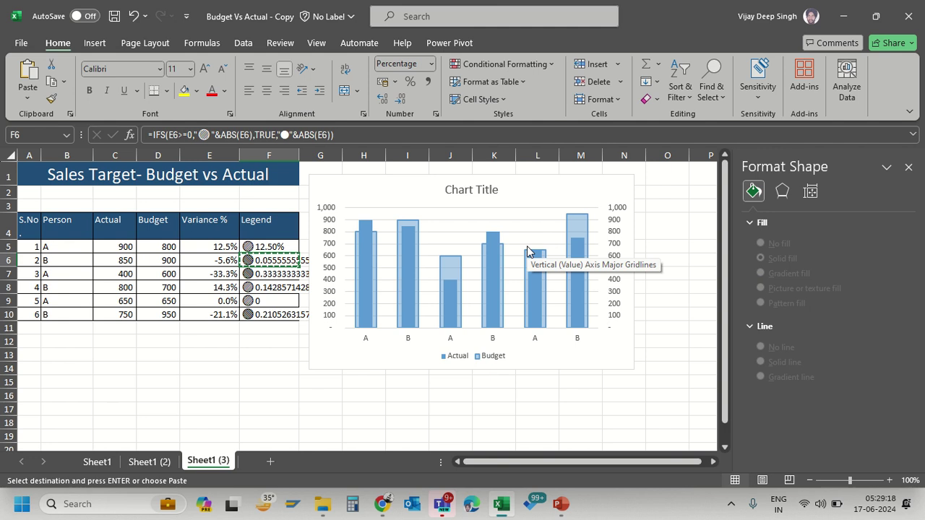
left_click(278, 247)
left_click_drag(297, 252, 289, 313)
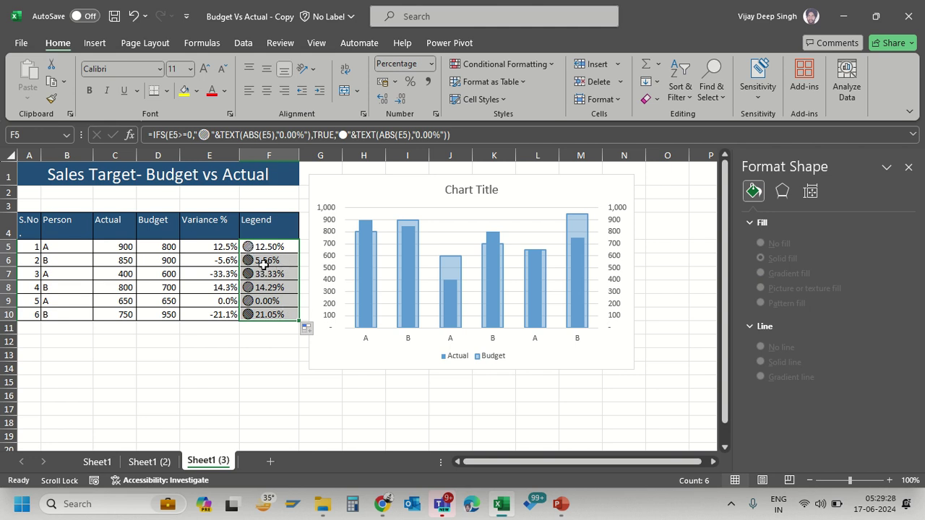
Add data labels to the Actual series and exclude Value from the label contents
left_click(367, 230)
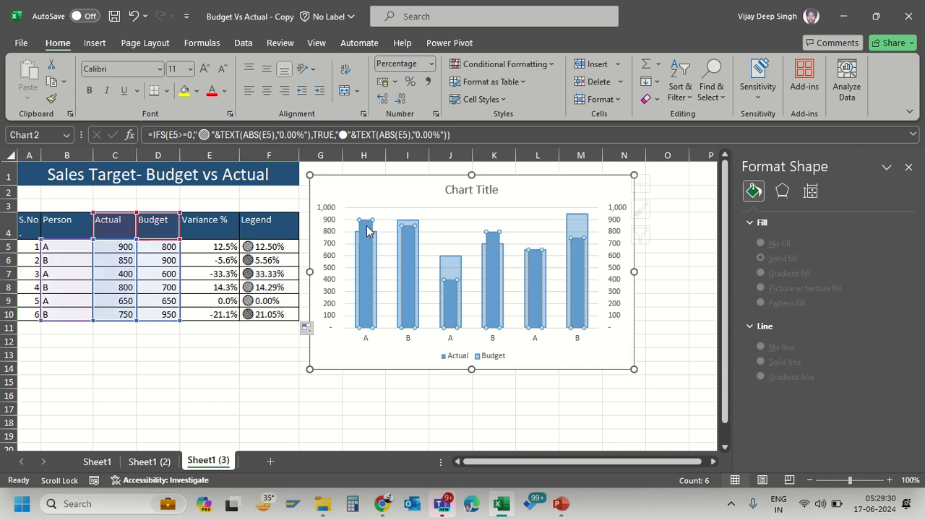
left_click(654, 185)
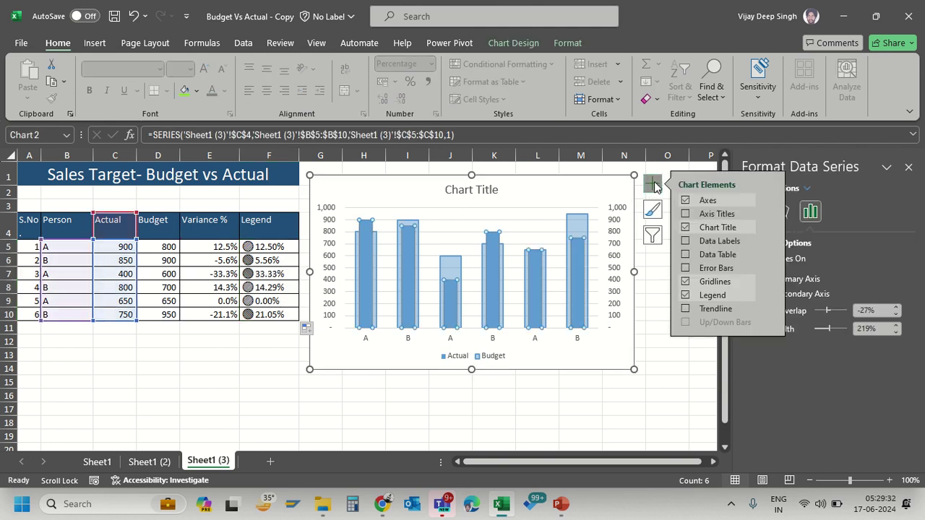
left_click(776, 241)
left_click(816, 325)
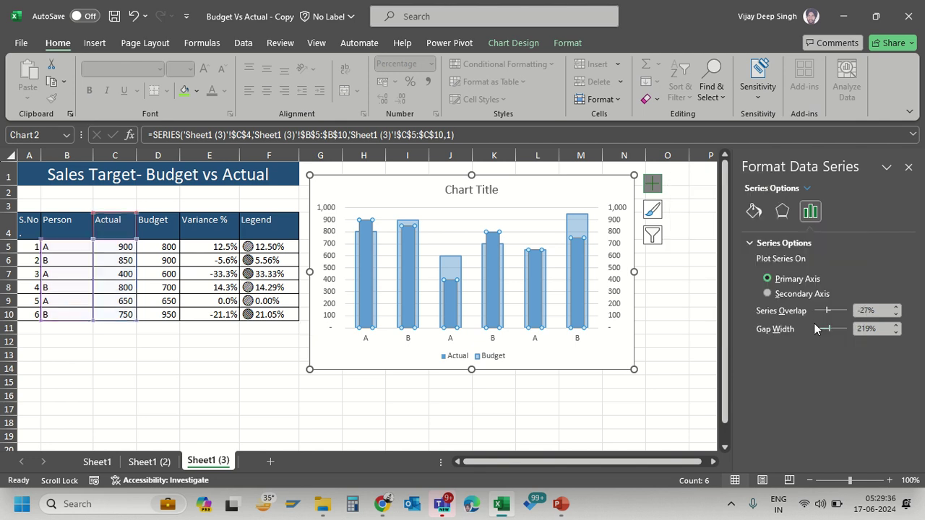
left_click(838, 211)
left_click(777, 326)
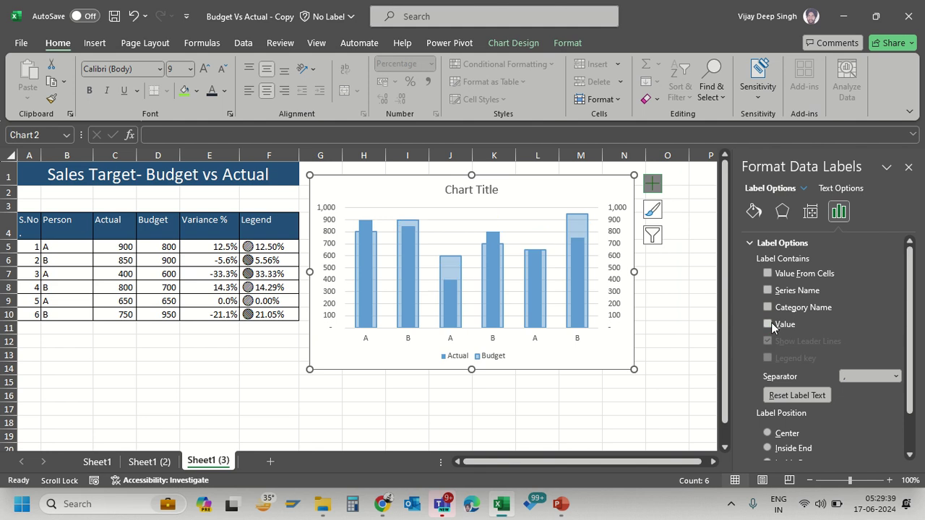
Take the Actual series labels from the Legend cells F5:F10 and make the labels bold
left_click(767, 273)
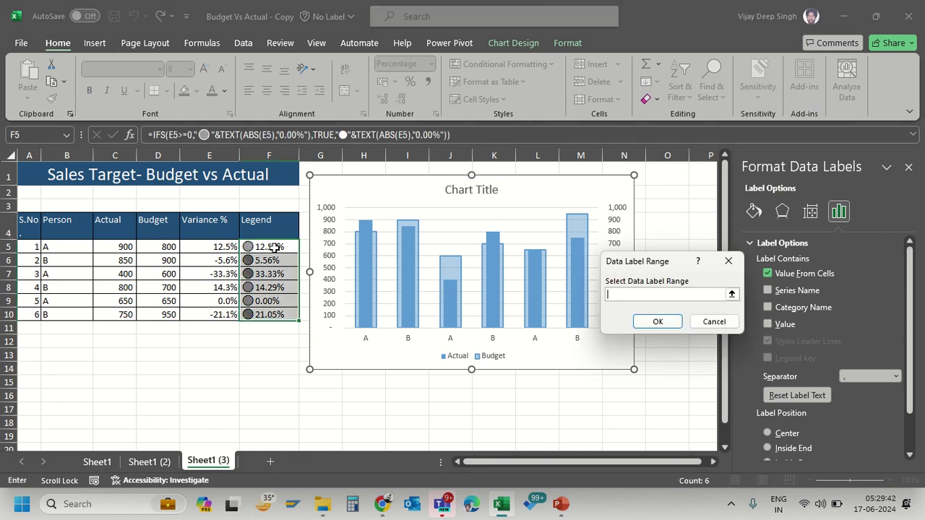
left_click_drag(271, 248, 276, 314)
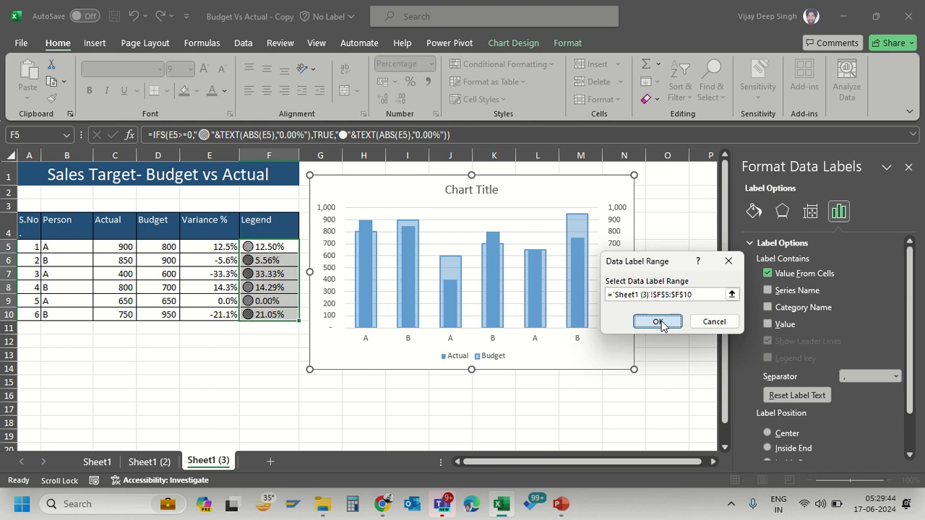
left_click(642, 322)
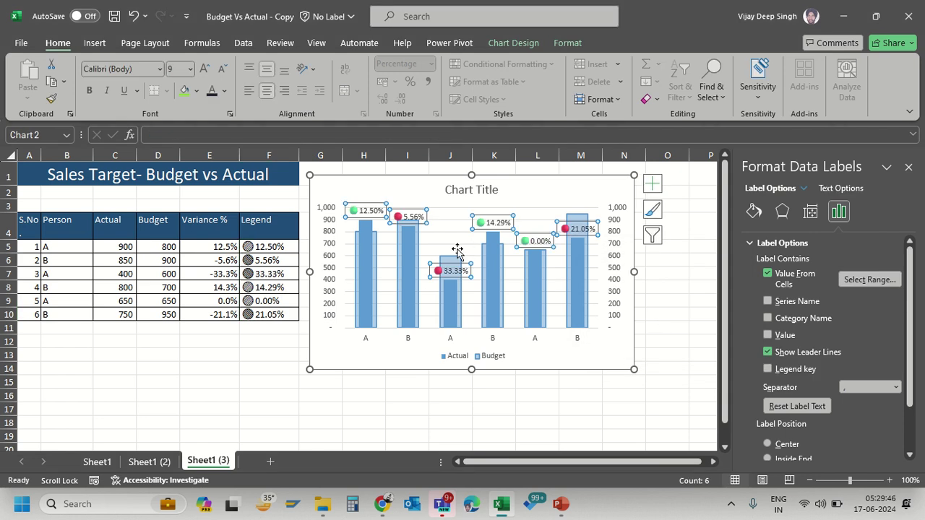
key("ctrl+b")
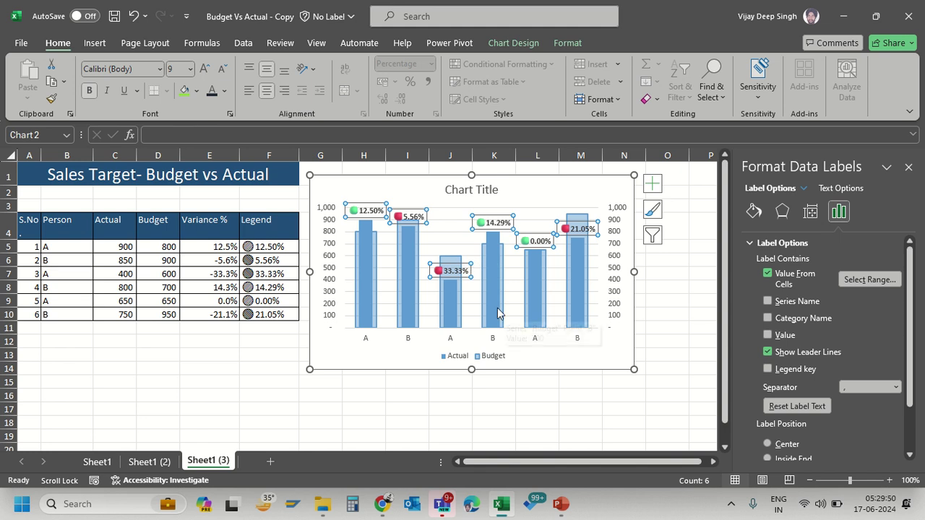
left_click(369, 262)
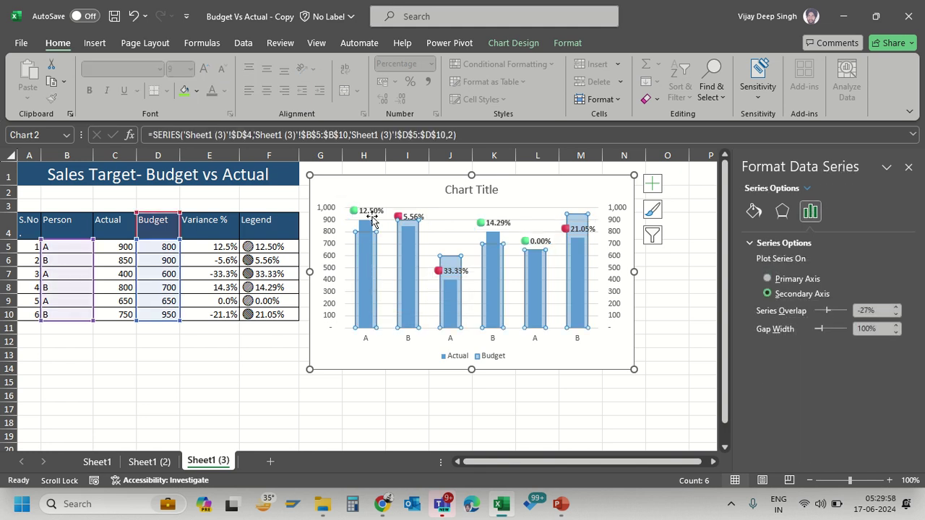
left_click(363, 232)
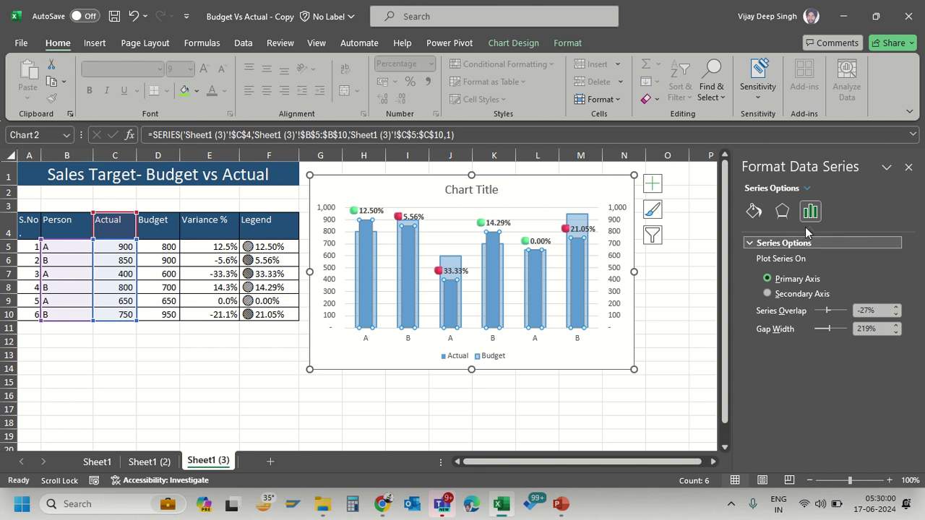
left_click(652, 183)
left_click(769, 241)
left_click(814, 327)
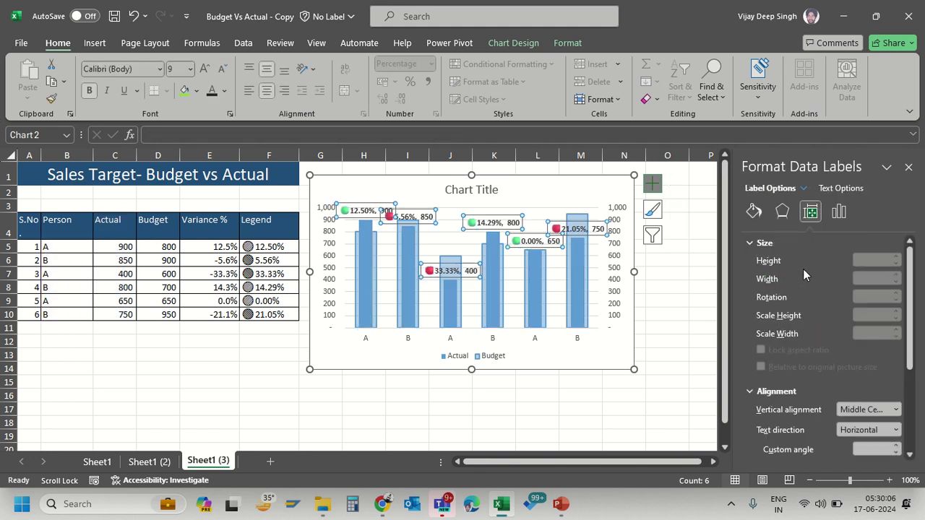
left_click(838, 212)
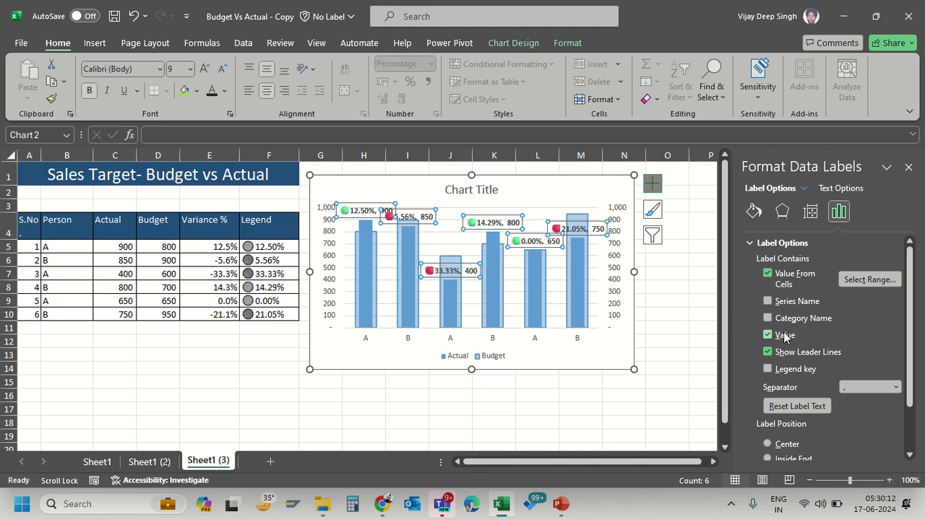
Add data labels to the Budget series and exclude Value from the label contents
left_click(373, 248)
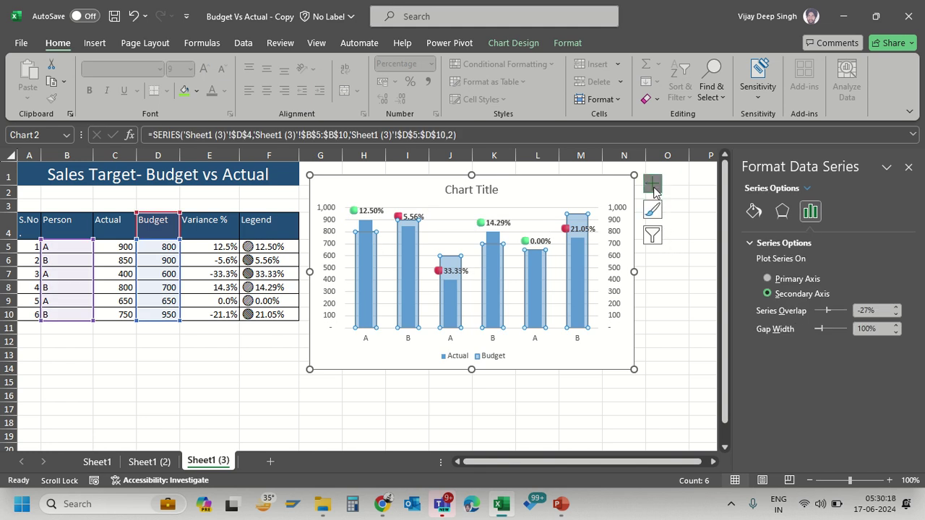
left_click(654, 185)
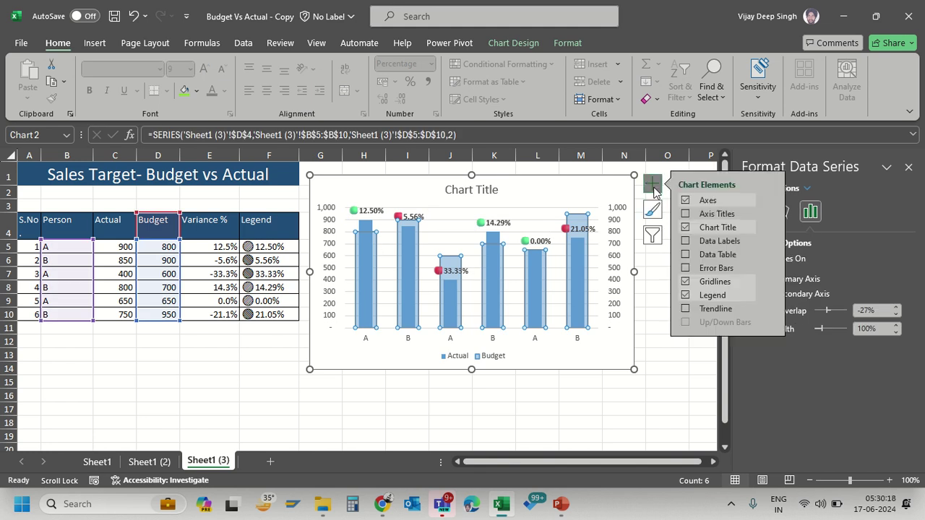
left_click(771, 241)
left_click(808, 324)
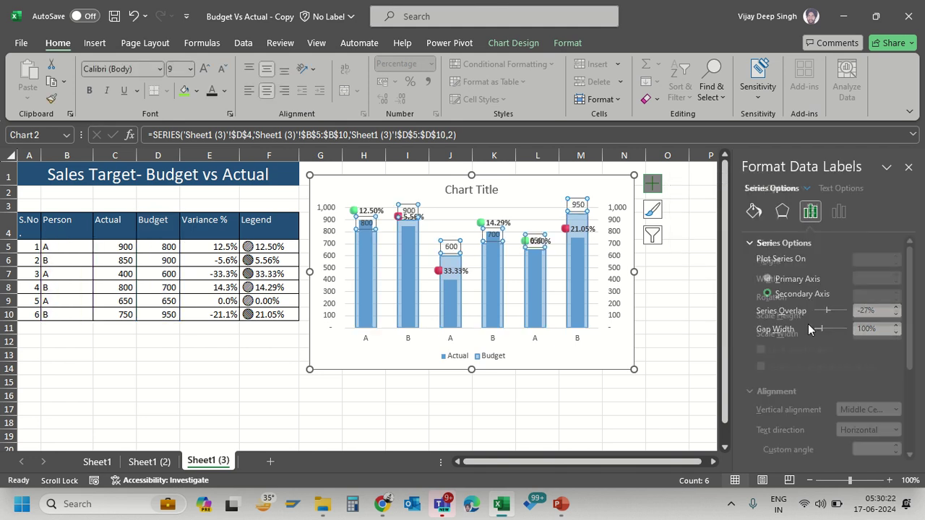
left_click(838, 211)
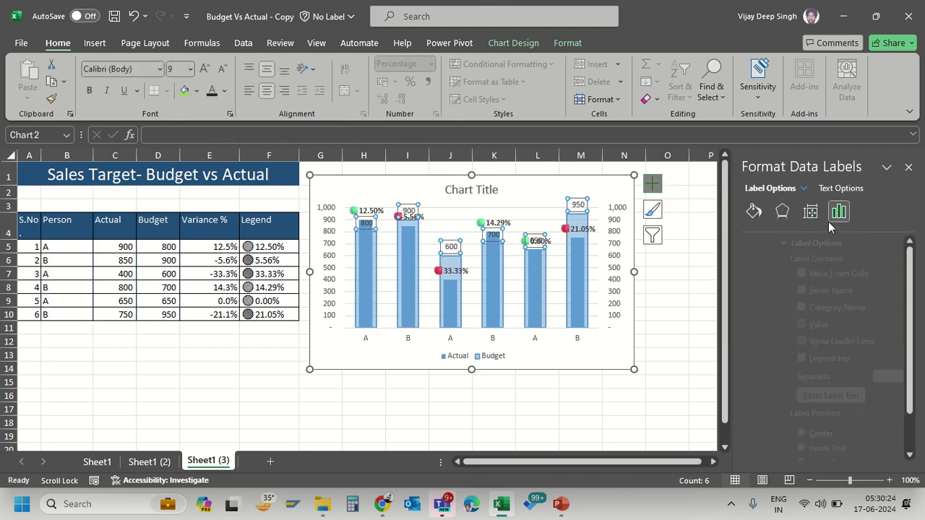
left_click(769, 323)
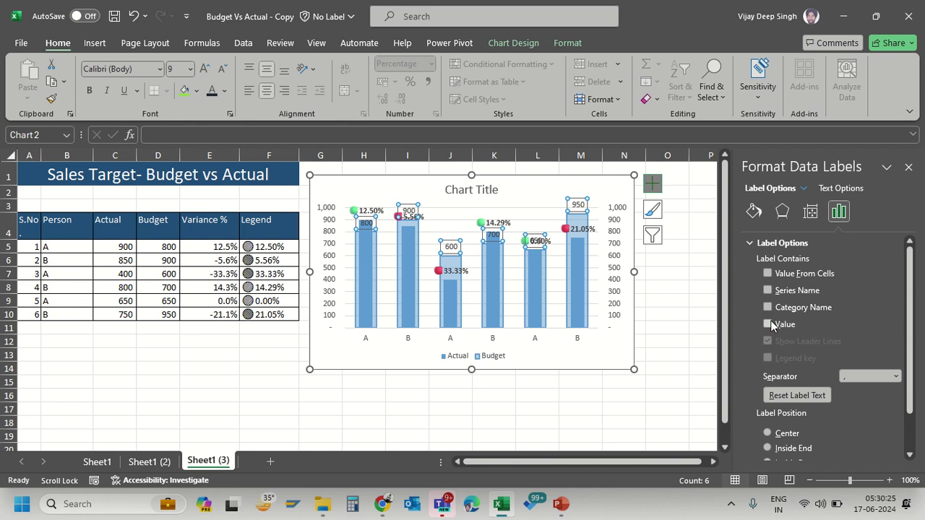
Take the Budget series labels from the Actual cells C5:C10
left_click(778, 274)
left_click_drag(124, 247, 122, 317)
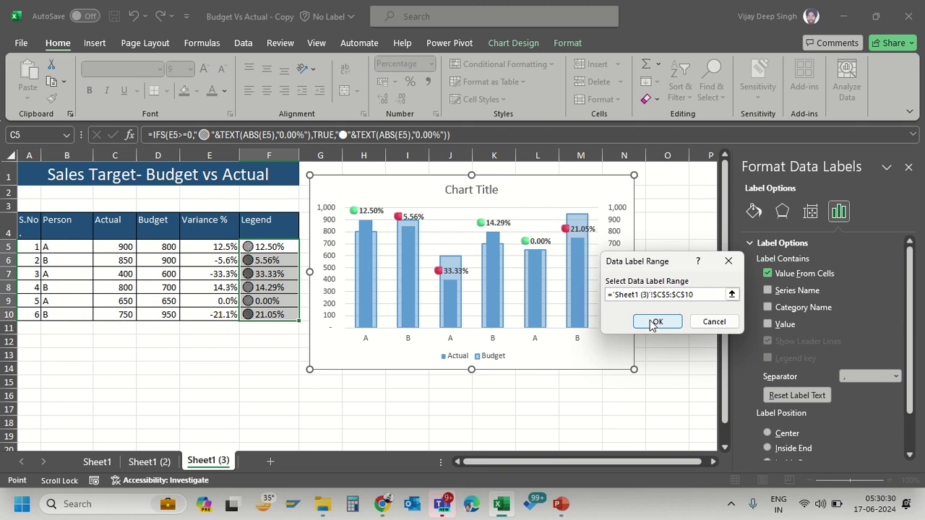
left_click(644, 326)
Position the Budget series labels at Inside Base and make them bold
scroll(834, 393, "down", 3)
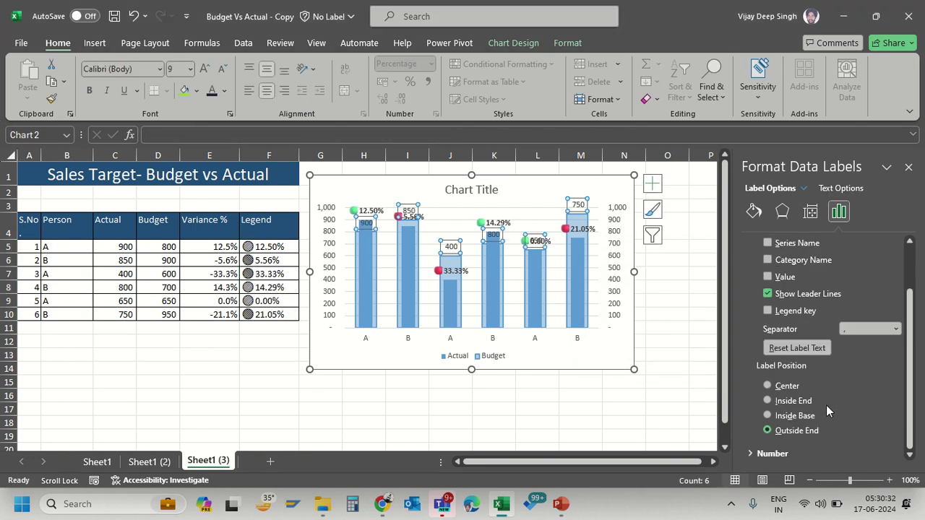
left_click(769, 401)
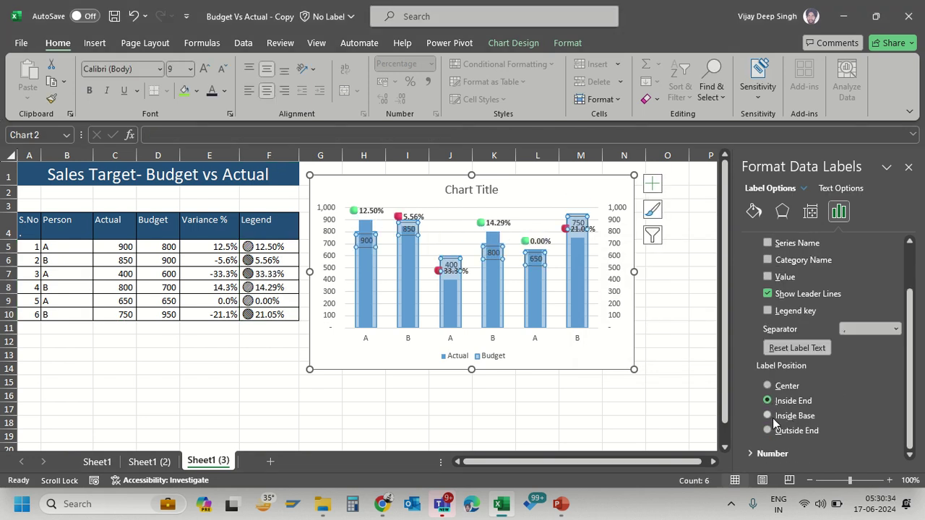
left_click(769, 417)
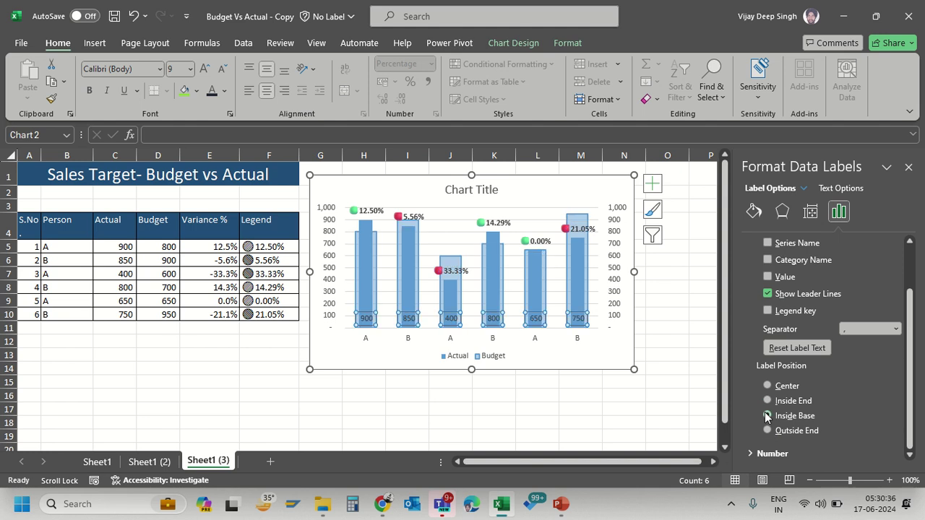
left_click(768, 402)
scroll(757, 416, "up", 1)
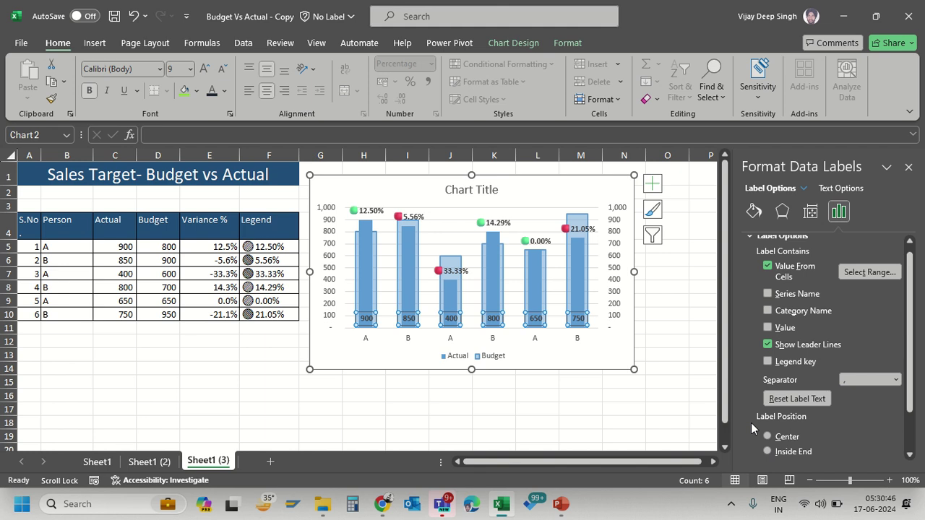
Delete the title placeholder from the Budget vs Actual column chart
left_click(528, 396)
left_click(490, 185)
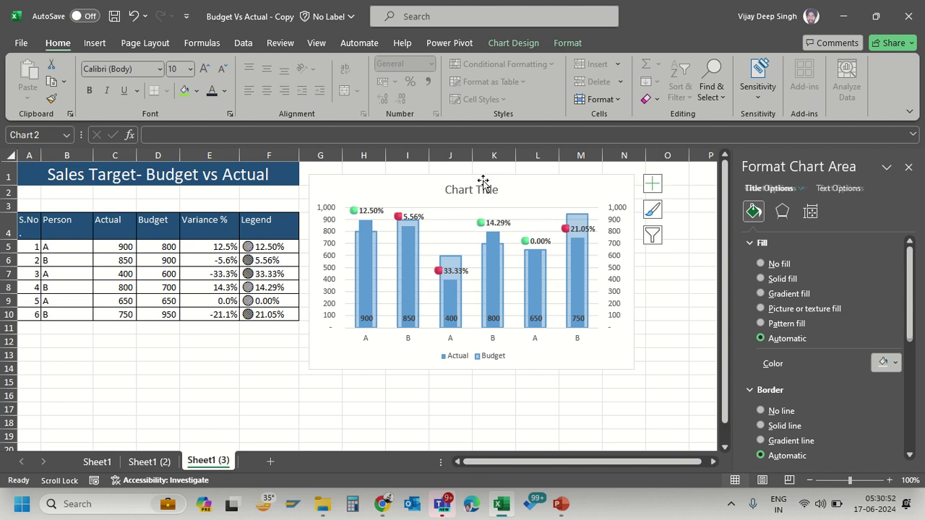
key("Delete")
left_click(540, 192)
right_click(547, 194)
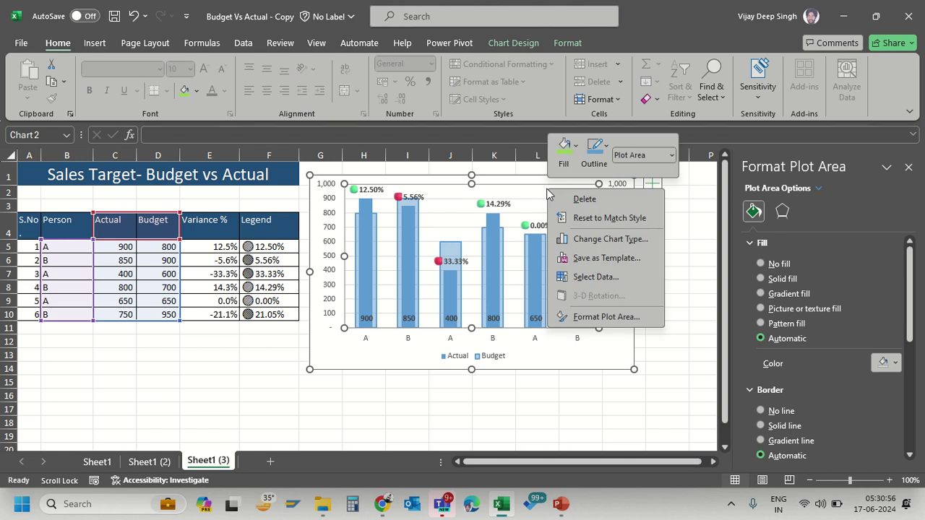
key("Escape")
left_click(653, 184)
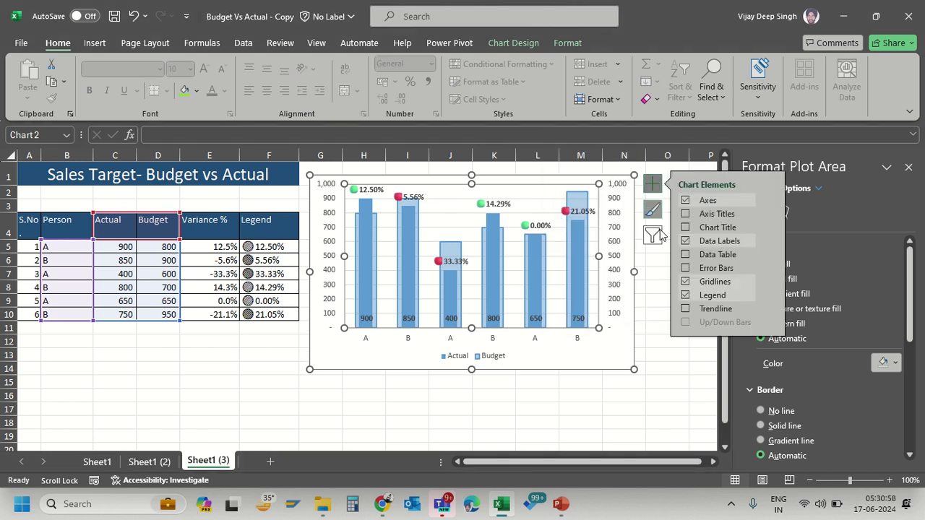
left_click(591, 394)
Delete the secondary vertical value axis from the chart and deselect the chart
left_click(325, 243)
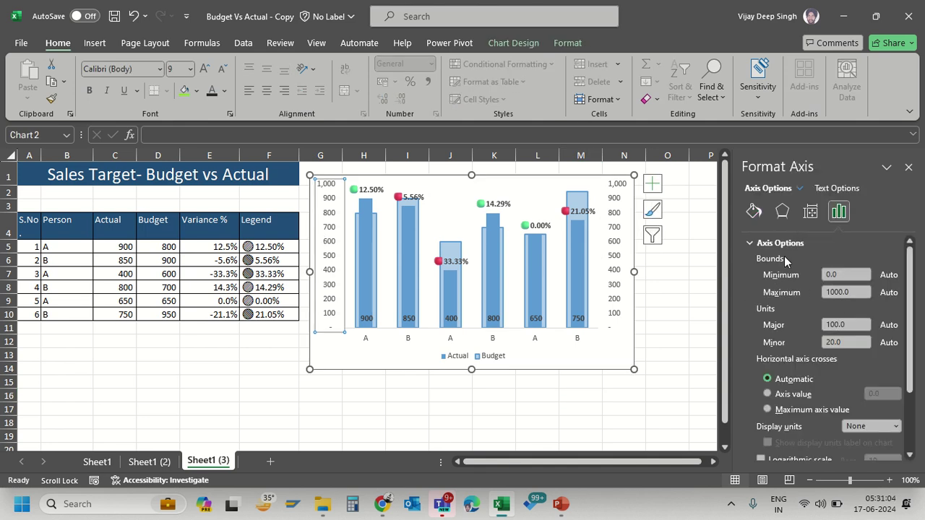
left_click(626, 229)
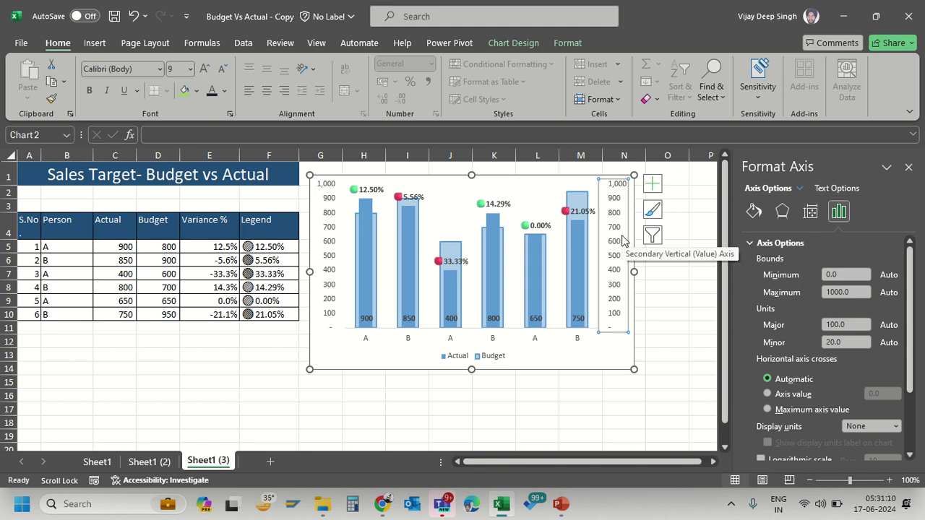
key("Delete")
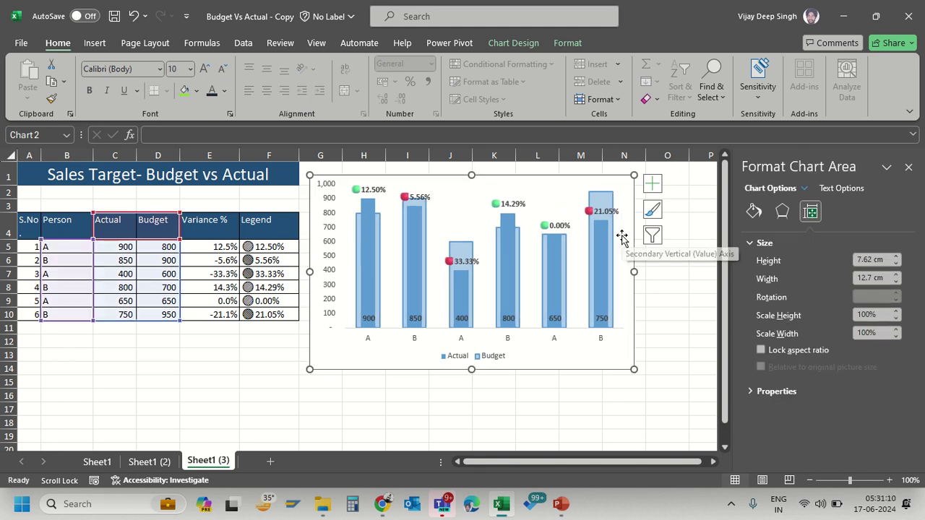
left_click(434, 424)
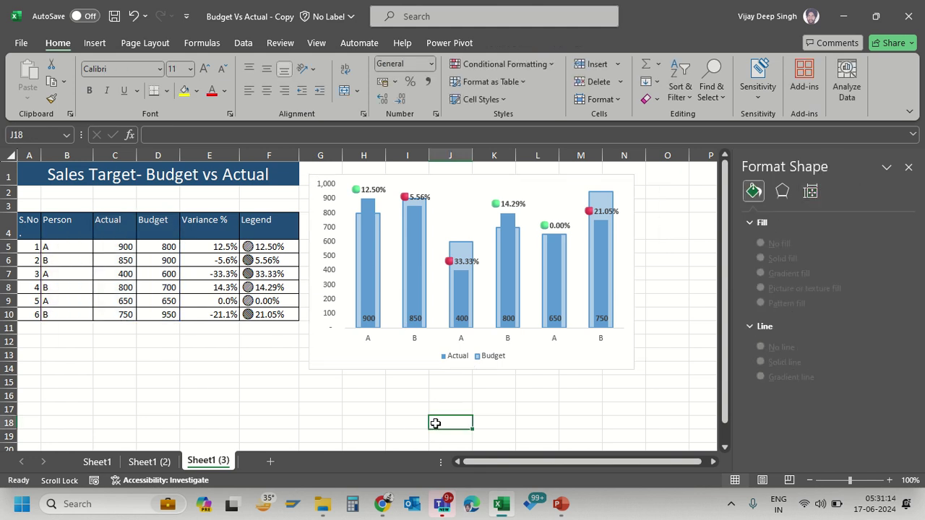